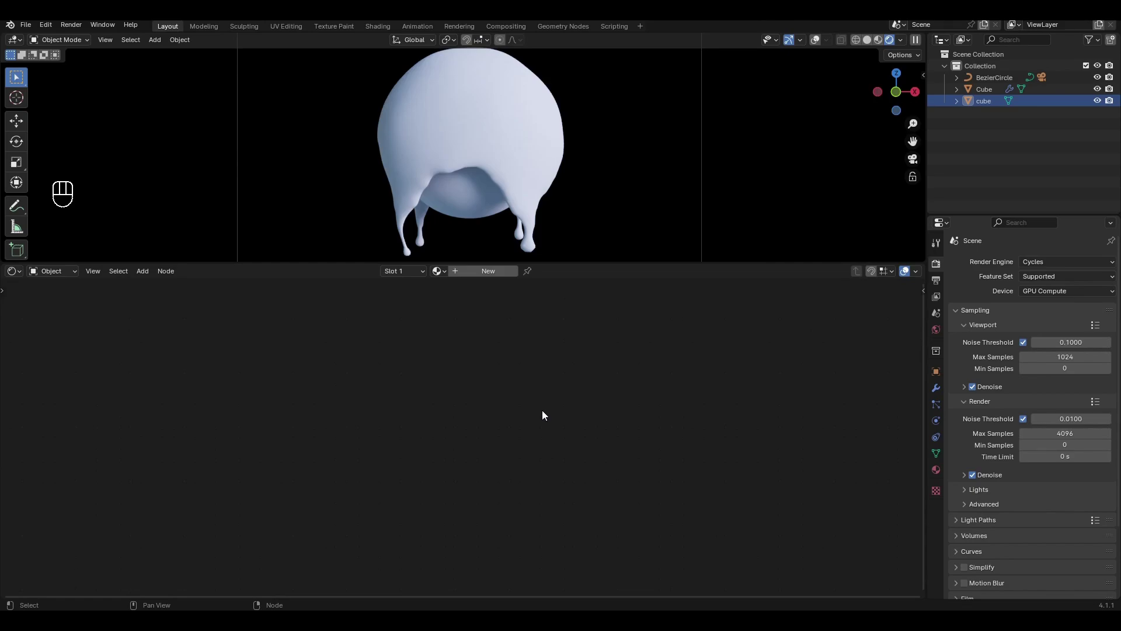
- Rename the new material to 'toxic'
{"action": "left_click", "coordinate": [489, 271]}
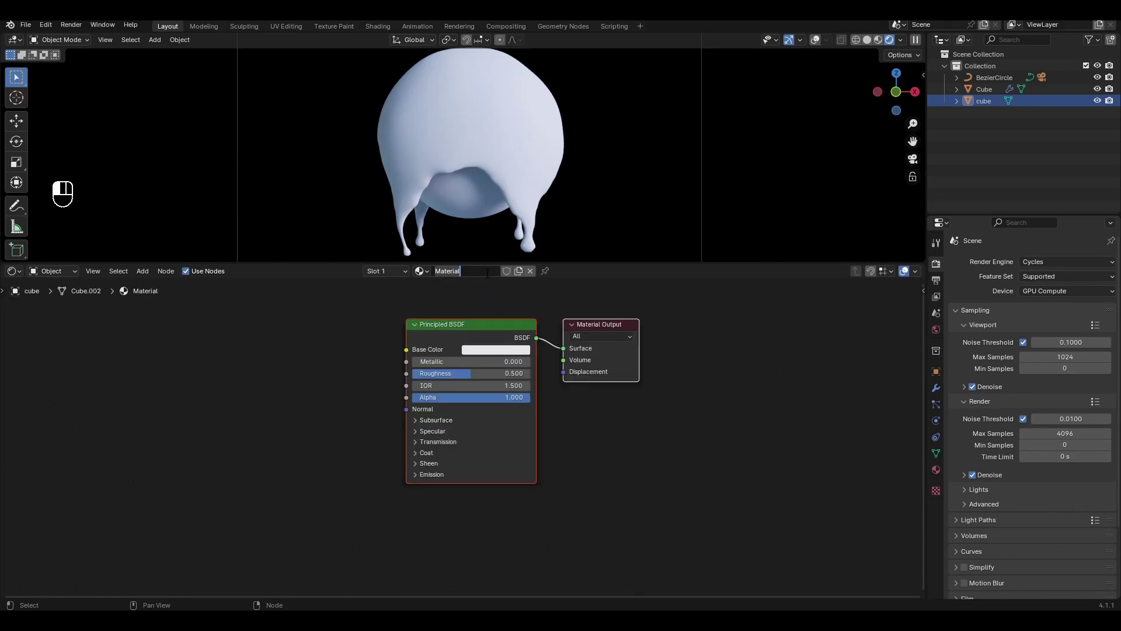
{"action": "double_click", "coordinate": [487, 271]}
{"action": "type", "text": "toxic"}
- Set the Principled BSDF Transmission Weight to 1.000
{"action": "left_click", "coordinate": [479, 294]}
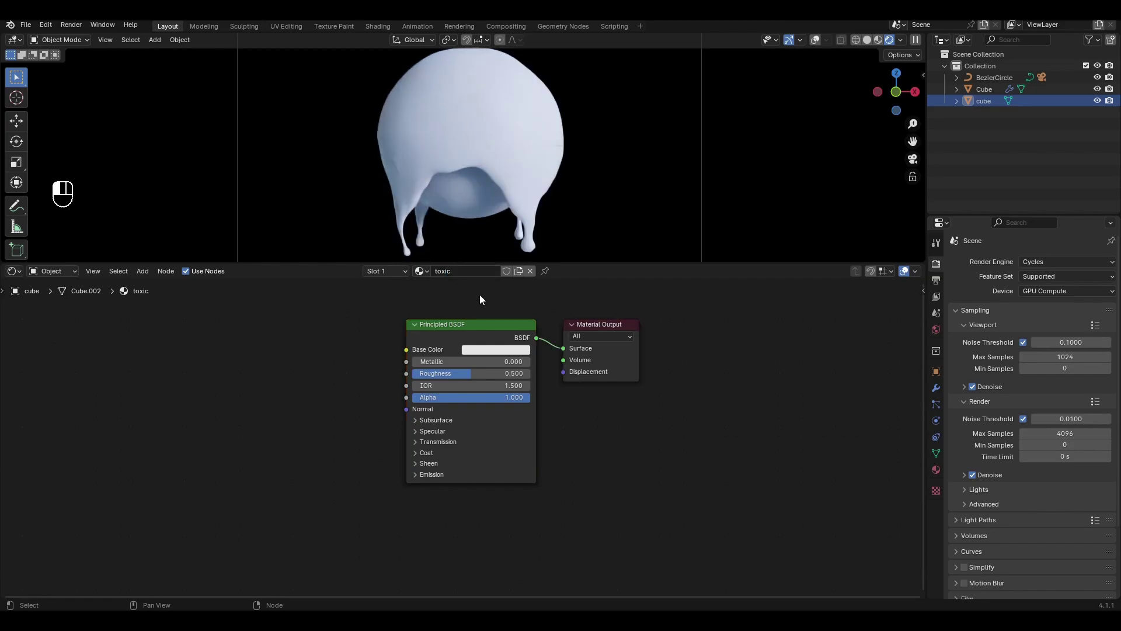
{"action": "left_click", "coordinate": [431, 441]}
{"action": "left_click_drag", "start_coordinate": [426, 455], "coordinate": [529, 455]}
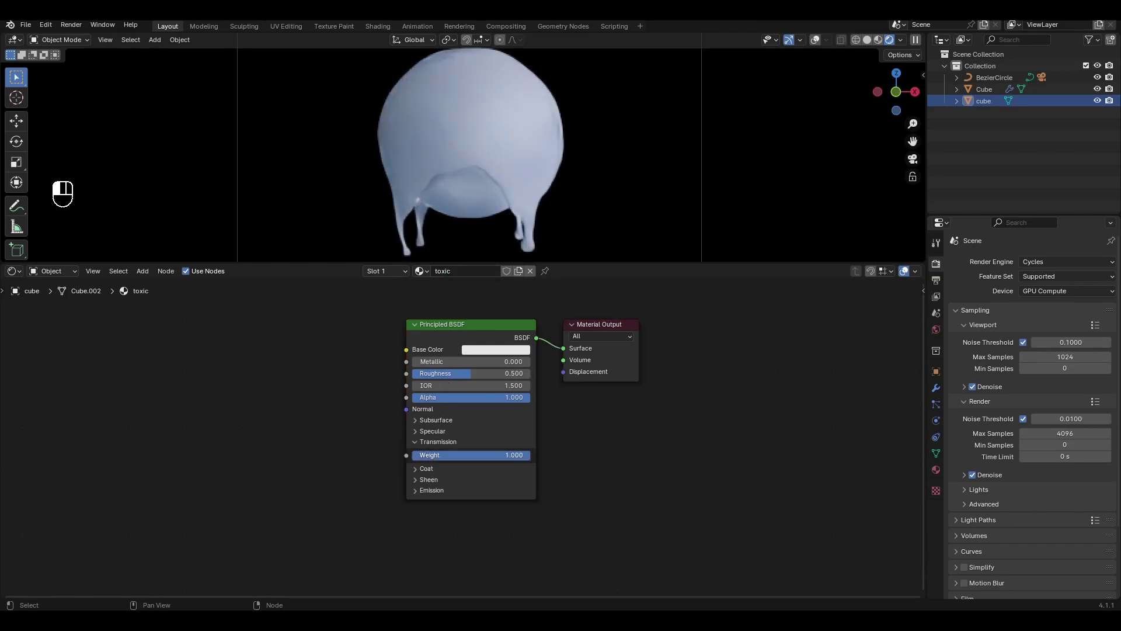
{"action": "middle_click_drag", "start_coordinate": [381, 381], "coordinate": [511, 389]}
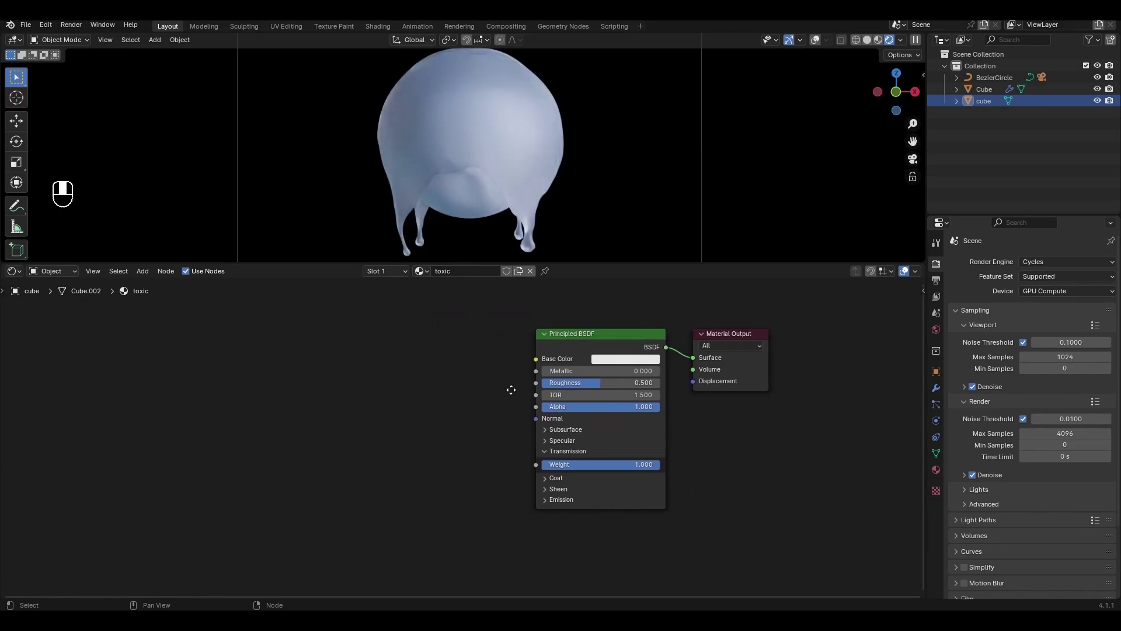
- Add a Mix Color node and connect its Result to the Principled BSDF Base Color
{"action": "key", "text": "shift+a"}
{"action": "left_click", "coordinate": [503, 383]}
{"action": "type", "text": "mi"}
{"action": "left_click", "coordinate": [549, 415]}
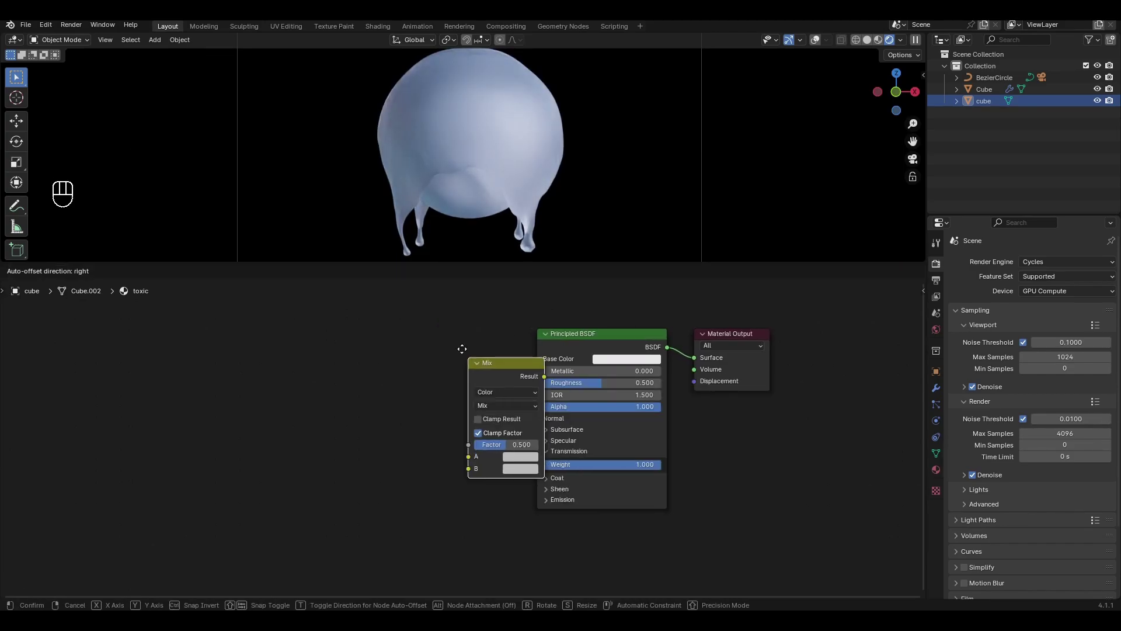
{"action": "left_click", "coordinate": [522, 342]}
{"action": "left_click_drag", "start_coordinate": [522, 341], "coordinate": [537, 359]}
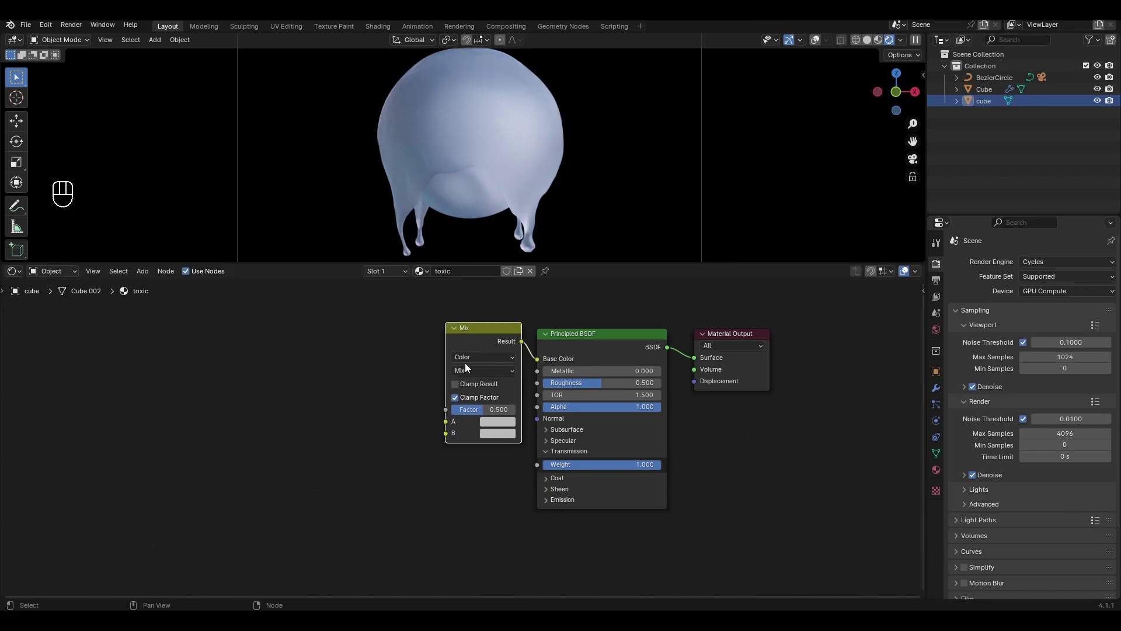
{"action": "middle_click_drag", "start_coordinate": [428, 366], "coordinate": [545, 371]}
- Add a Noise Texture and connect its Fac output to the Mix Factor input
{"action": "key", "text": "shift+a"}
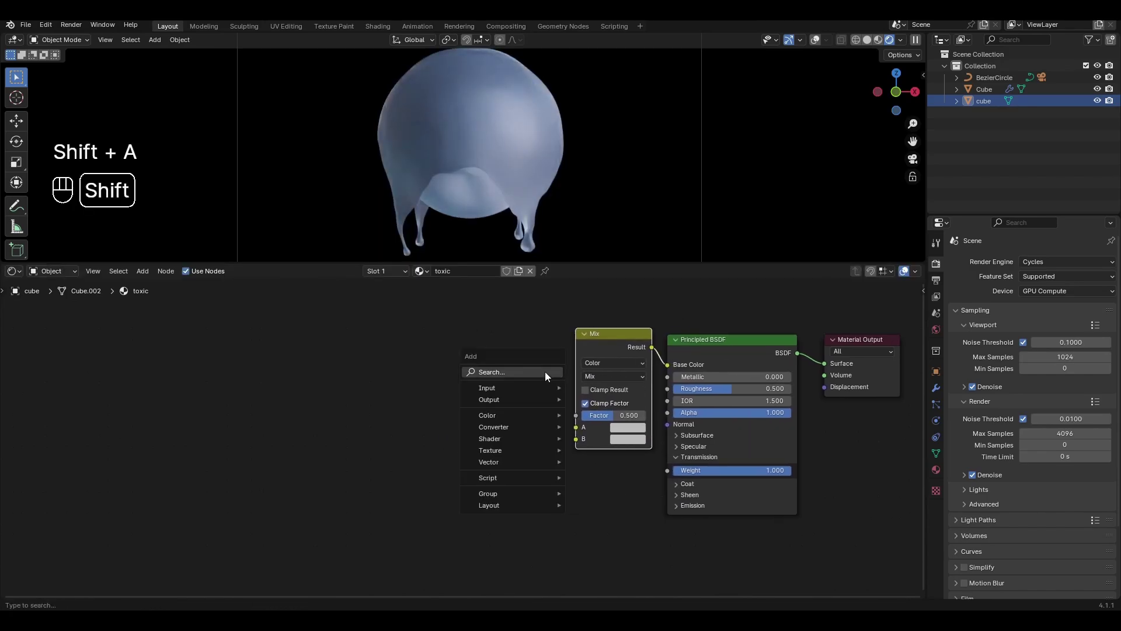
{"action": "mouse_move", "coordinate": [545, 371]}
{"action": "type", "text": "noise"}
{"action": "key", "text": "Return"}
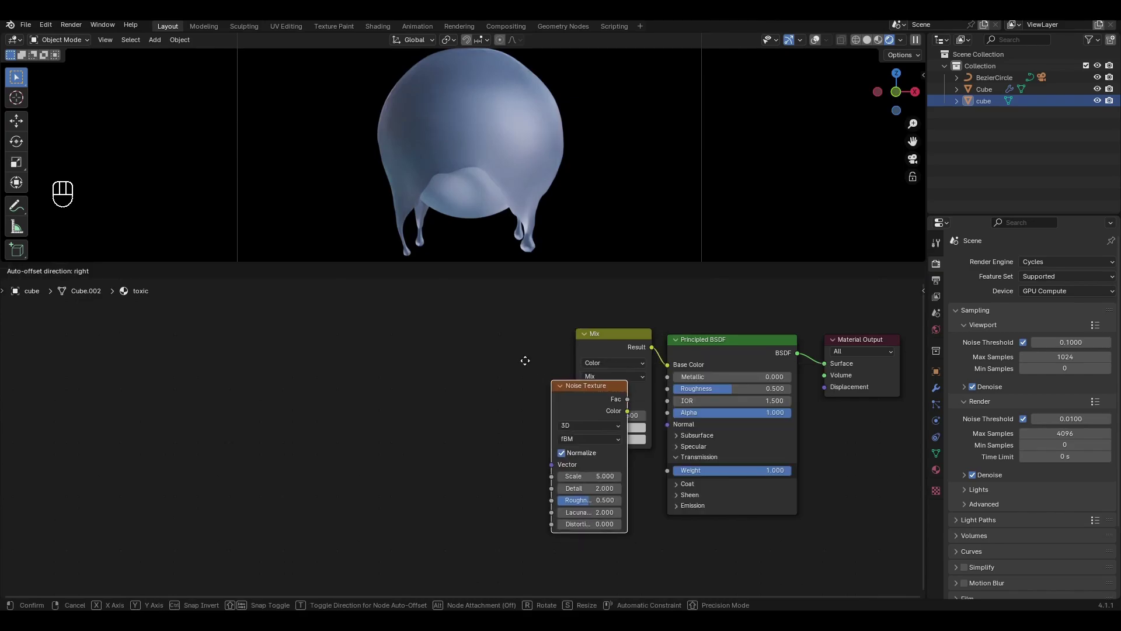
{"action": "left_click", "coordinate": [496, 331]}
{"action": "left_click_drag", "start_coordinate": [564, 346], "coordinate": [576, 415]}
{"action": "middle_click_drag", "start_coordinate": [461, 384], "coordinate": [540, 384]}
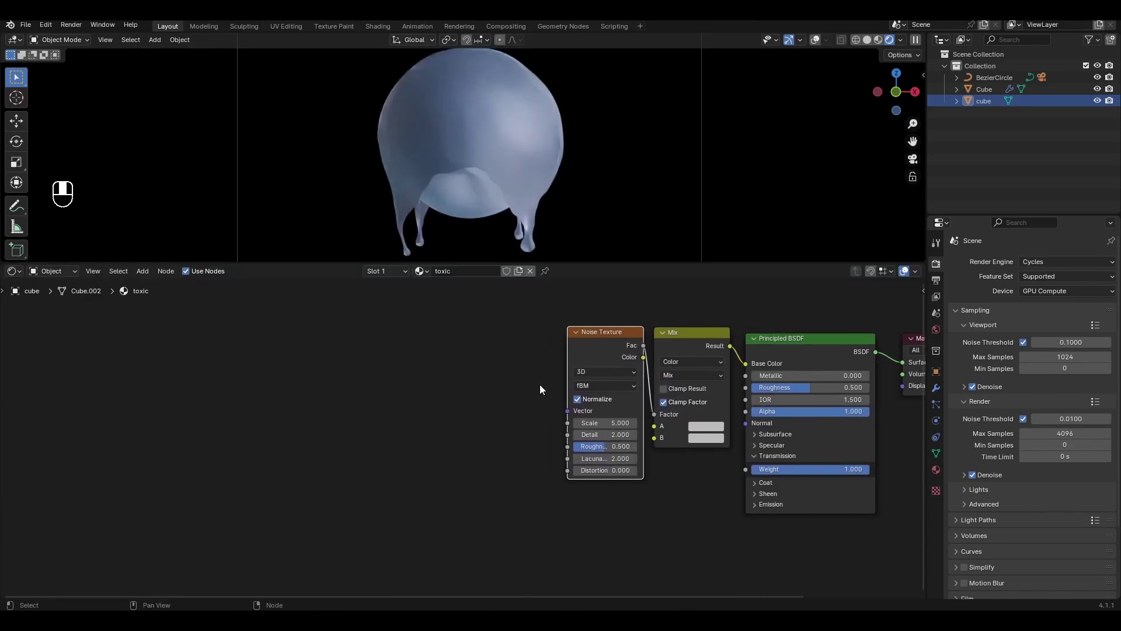
- Add a Mapping node and feed its Vector into the Noise Texture Vector input
{"action": "key", "text": "shift+a"}
{"action": "type", "text": "mapp"}
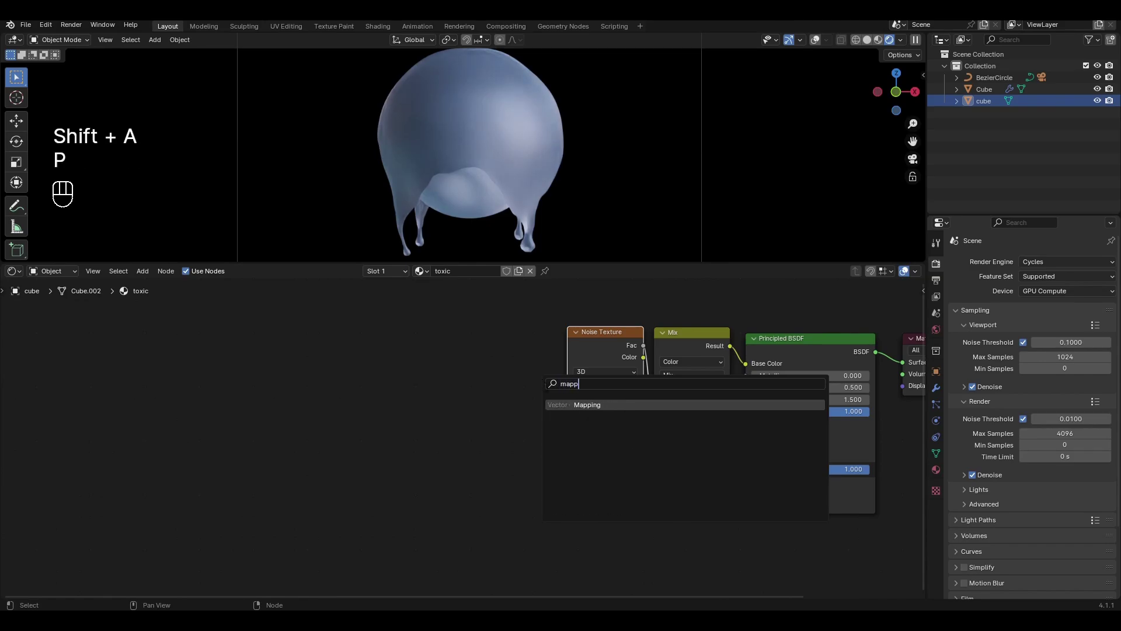
{"action": "key", "text": "Return"}
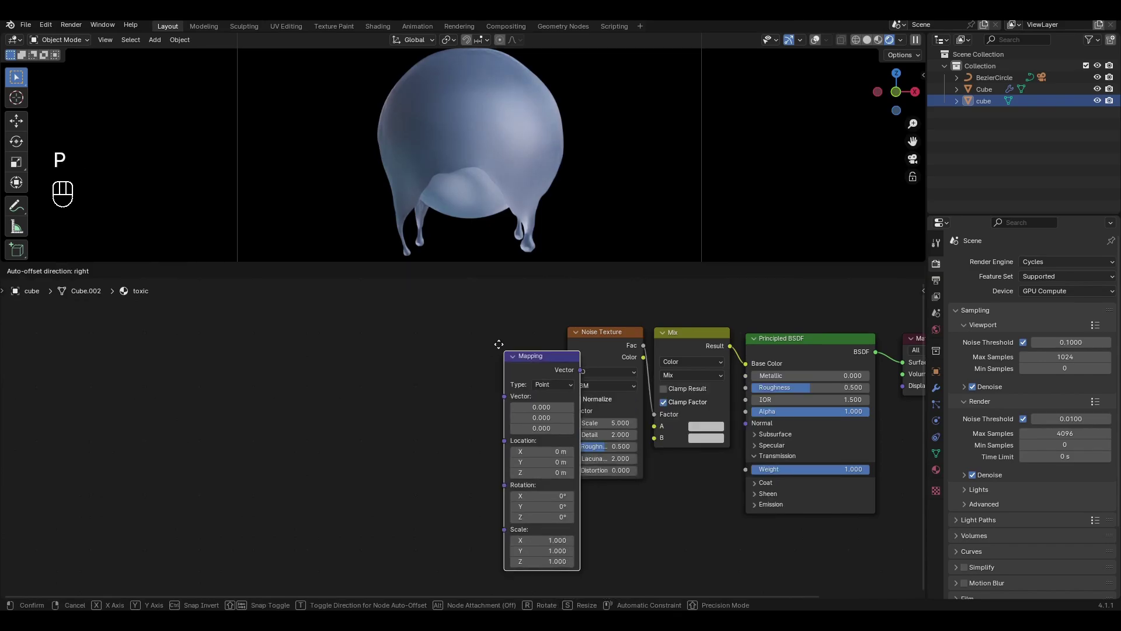
{"action": "left_click", "coordinate": [479, 325]}
{"action": "left_click_drag", "start_coordinate": [552, 341], "coordinate": [567, 410]}
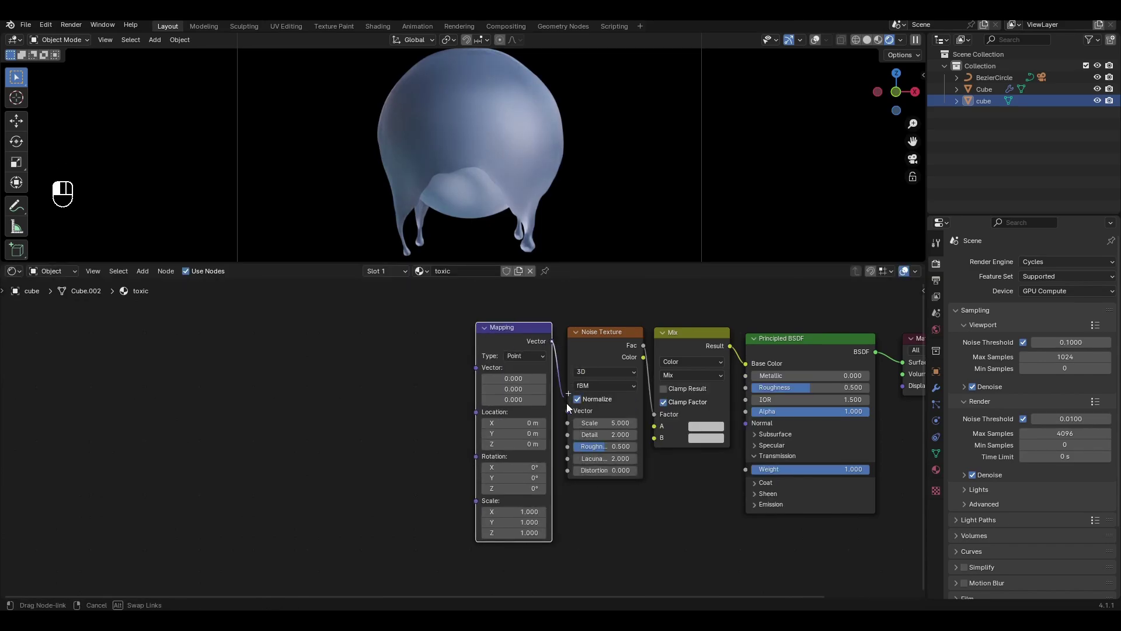
{"action": "middle_click_drag", "start_coordinate": [452, 394], "coordinate": [524, 393]}
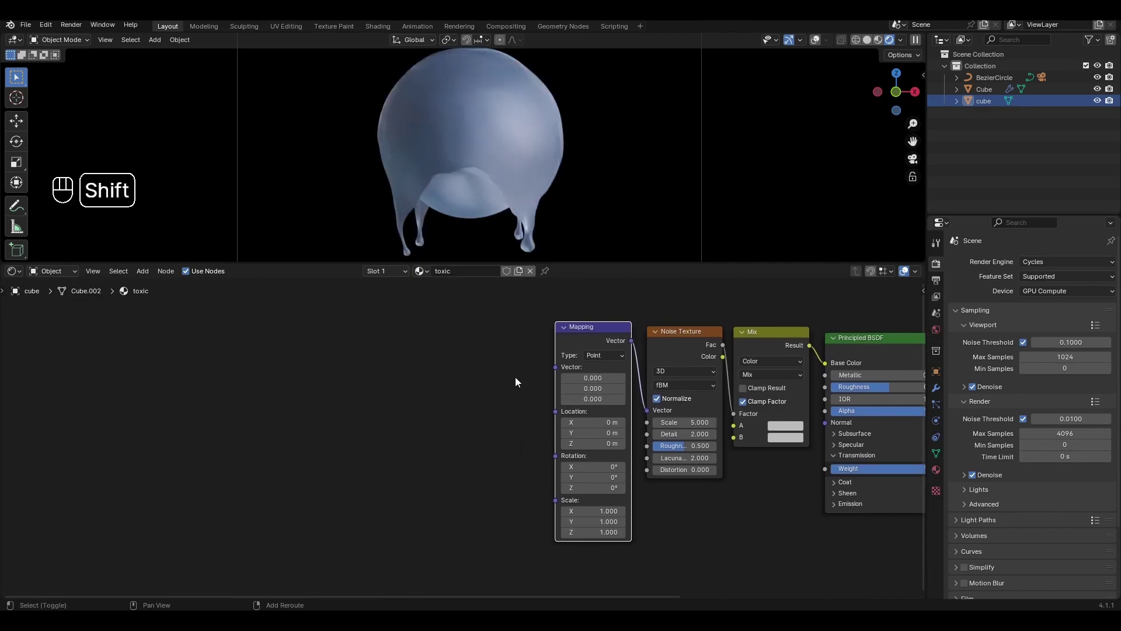
- Add a Texture Coordinate node and connect its Object output to the Mapping Vector
{"action": "key", "text": "shift+a"}
{"action": "type", "text": "texture"}
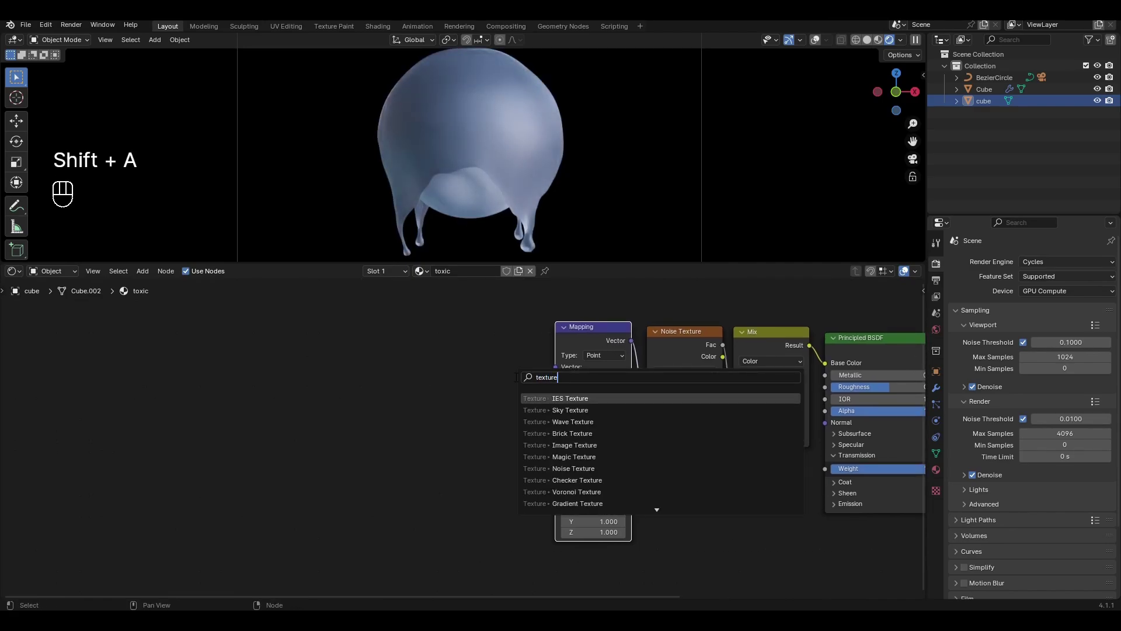
{"action": "type", "text": " coord"}
{"action": "key", "text": "Return"}
{"action": "left_click", "coordinate": [505, 341]}
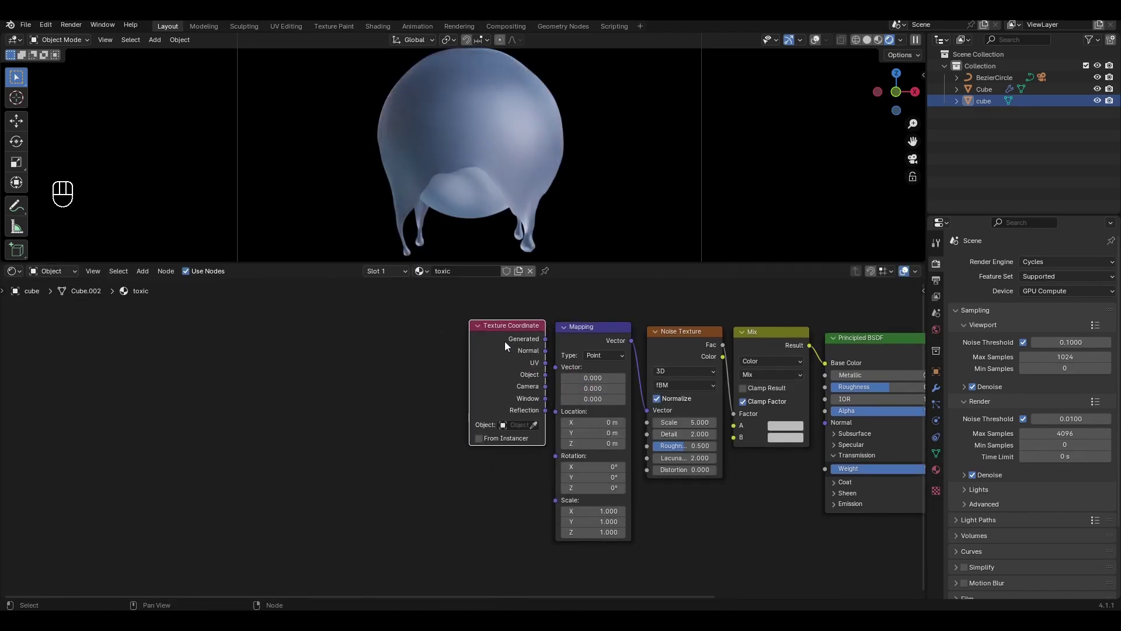
{"action": "left_click_drag", "start_coordinate": [545, 374], "coordinate": [555, 367]}
{"action": "middle_click_drag", "start_coordinate": [752, 467], "coordinate": [445, 460]}
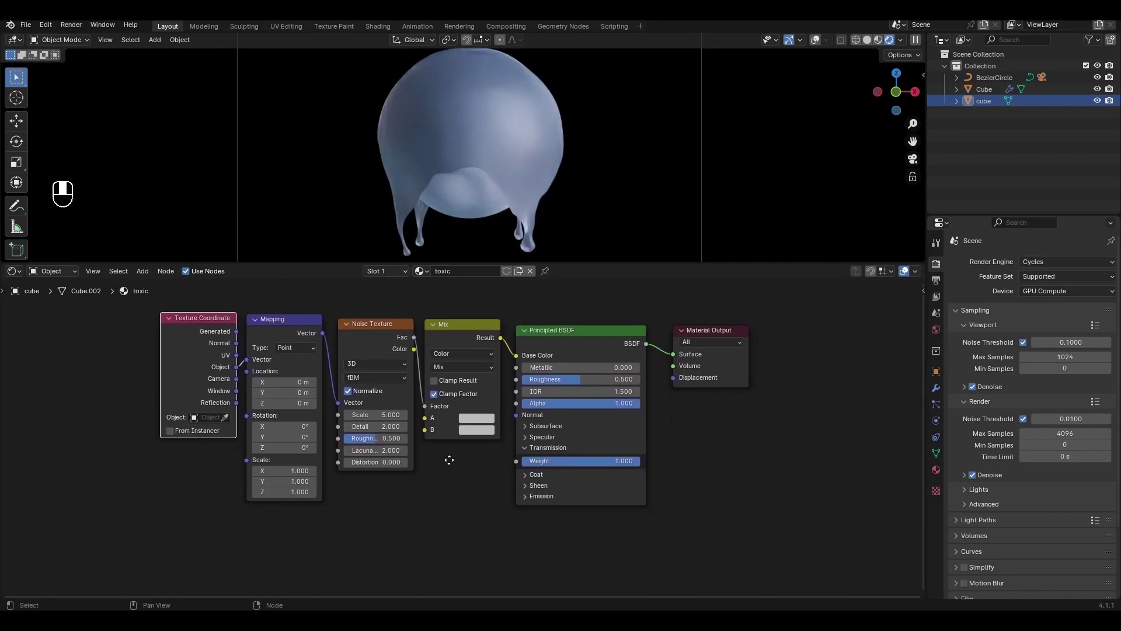
- Set Mix colour A to a pale light green and colour B to a saturated bright green
{"action": "left_click", "coordinate": [476, 418]}
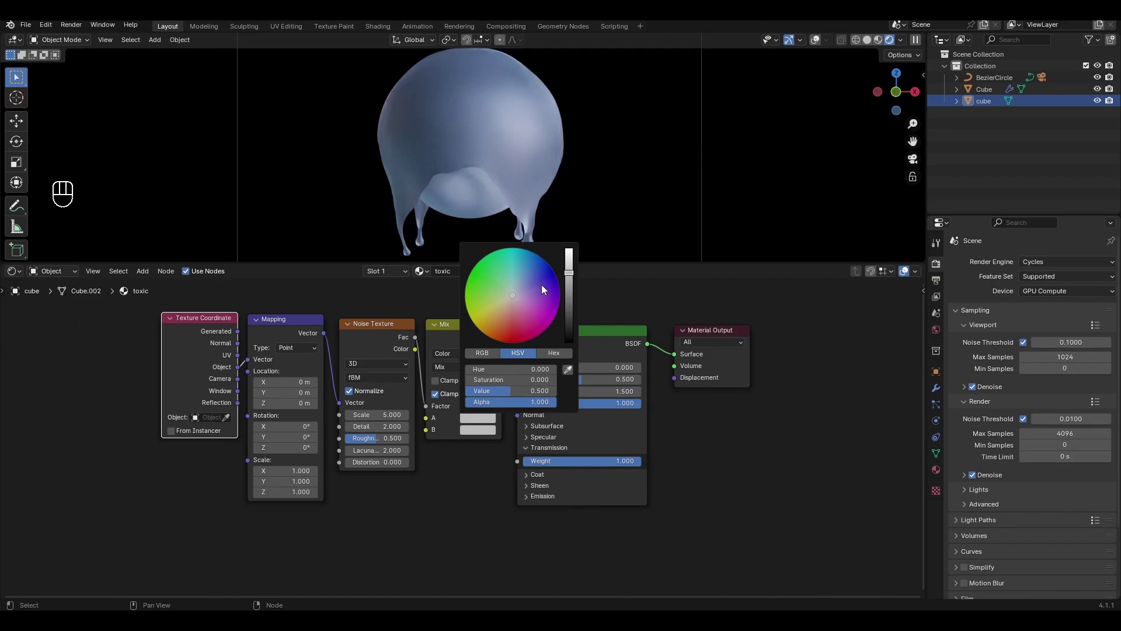
{"action": "left_click_drag", "start_coordinate": [571, 270], "coordinate": [569, 249]}
{"action": "left_click_drag", "start_coordinate": [479, 282], "coordinate": [467, 283]}
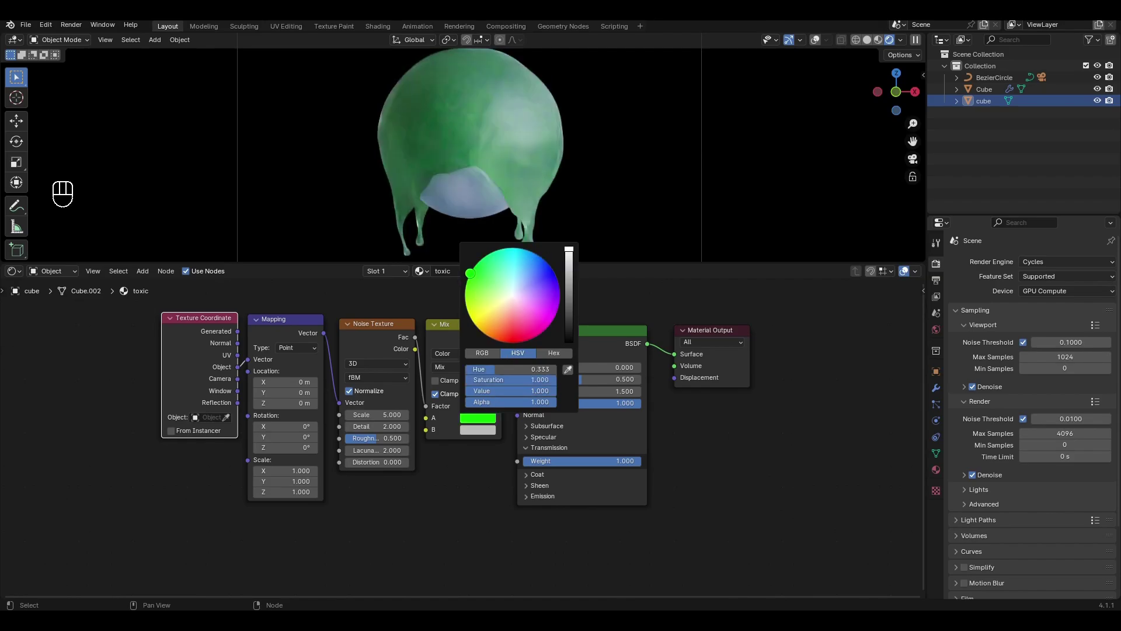
{"action": "left_click_drag", "start_coordinate": [471, 272], "coordinate": [485, 286]}
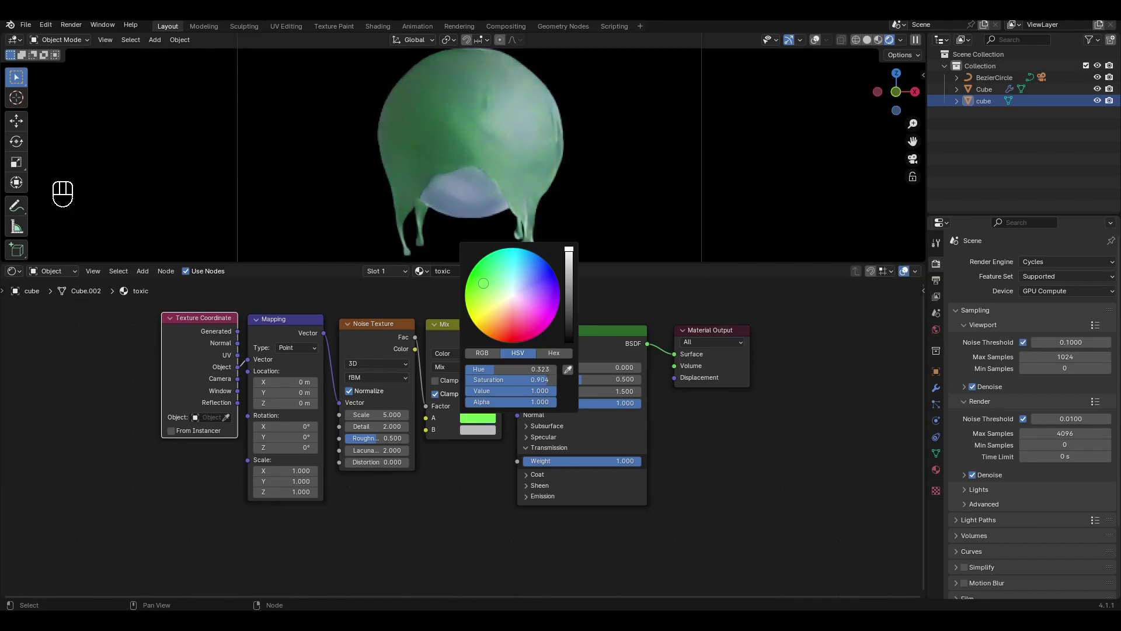
{"action": "left_click_drag", "start_coordinate": [482, 283], "coordinate": [481, 284]}
{"action": "left_click", "coordinate": [479, 430]}
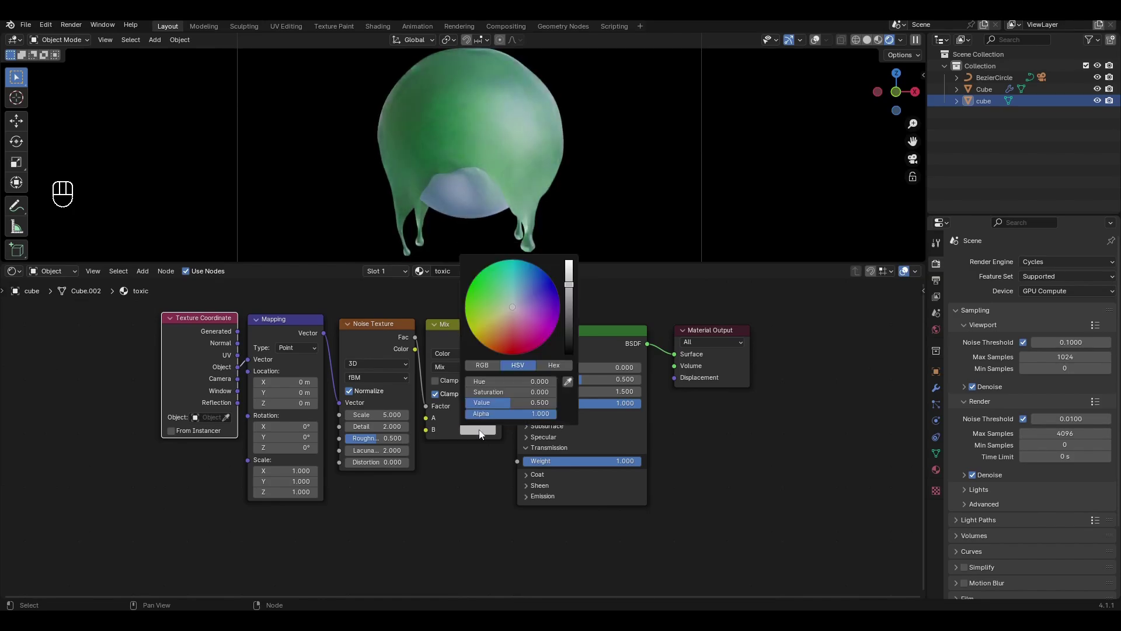
{"action": "left_click_drag", "start_coordinate": [479, 331], "coordinate": [464, 306]}
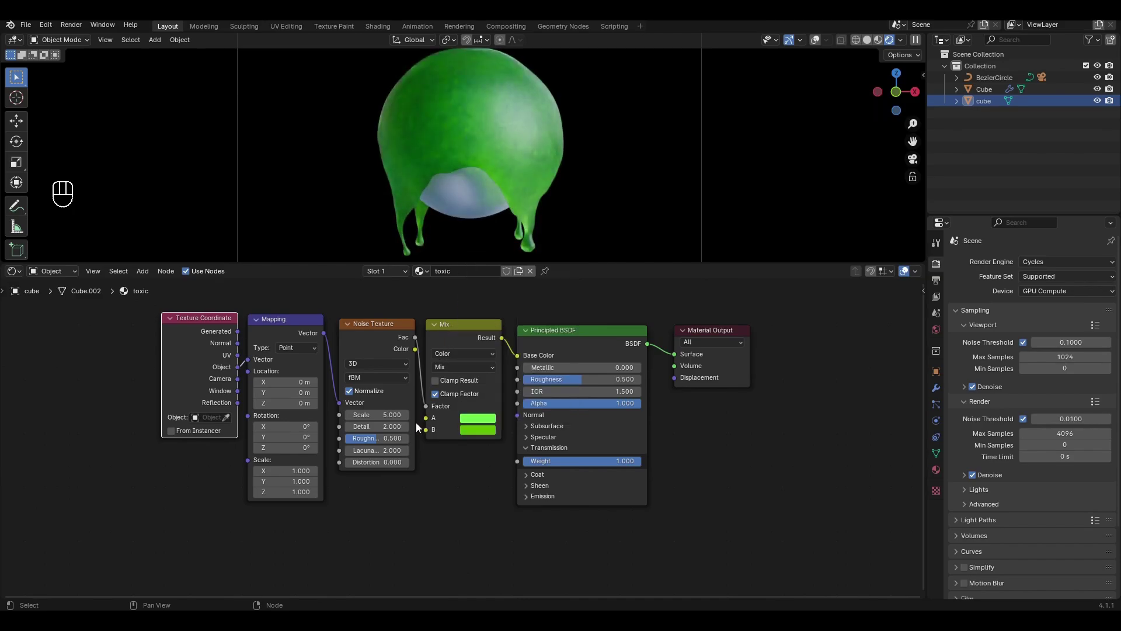
- Give the Noise Texture Scale 10, Detail 8, Roughness 0.7 and Distortion 1.000
{"action": "middle_click_drag", "start_coordinate": [419, 468], "coordinate": [536, 469]}
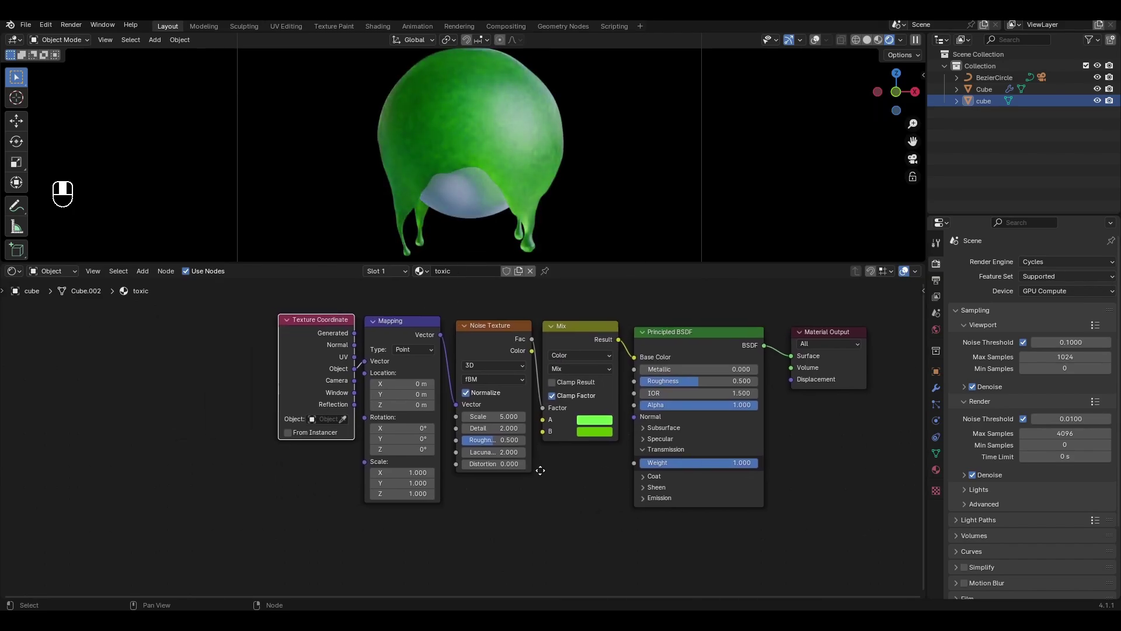
{"action": "left_click", "coordinate": [495, 415]}
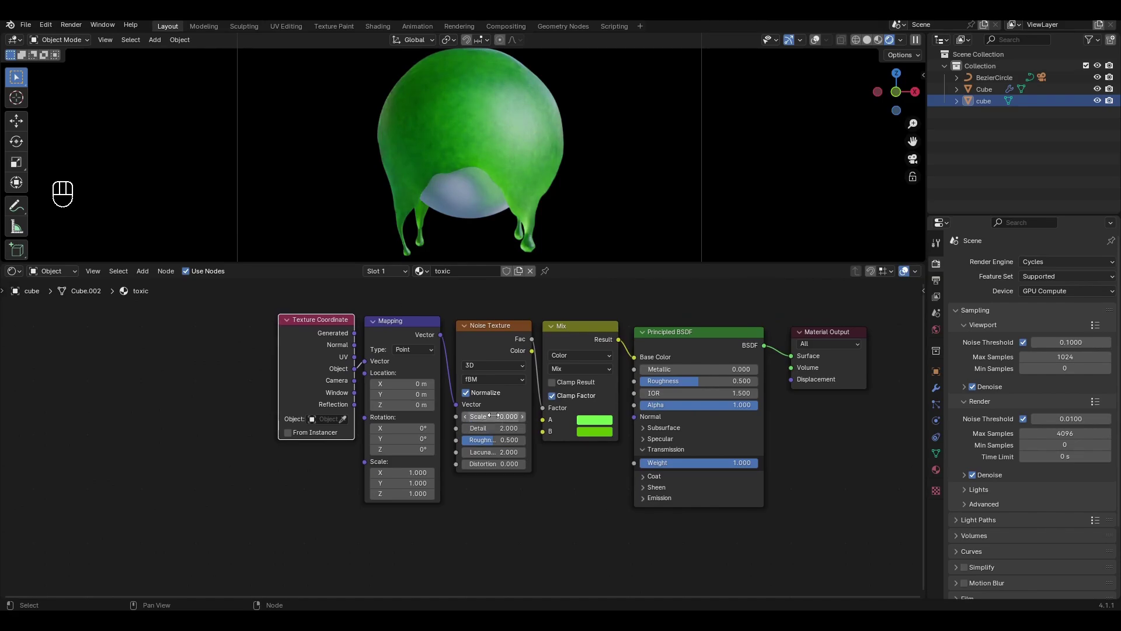
{"action": "left_click", "coordinate": [496, 428]}
{"action": "type", "text": "8"}
{"action": "left_click", "coordinate": [500, 440]}
{"action": "type", "text": "0.7"}
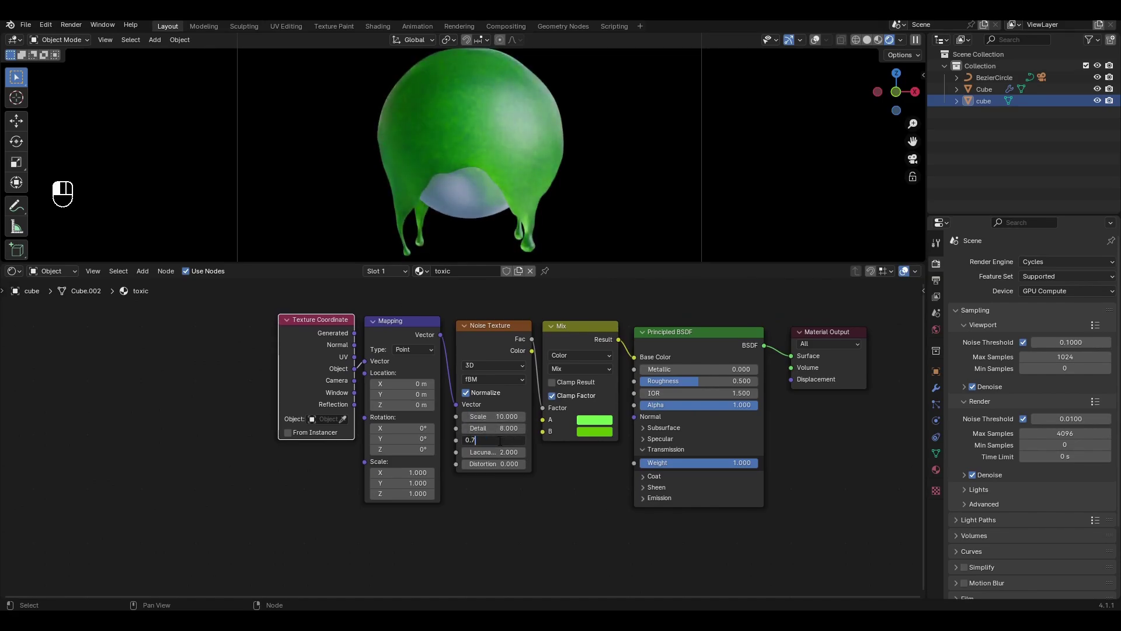
{"action": "left_click", "coordinate": [497, 463]}
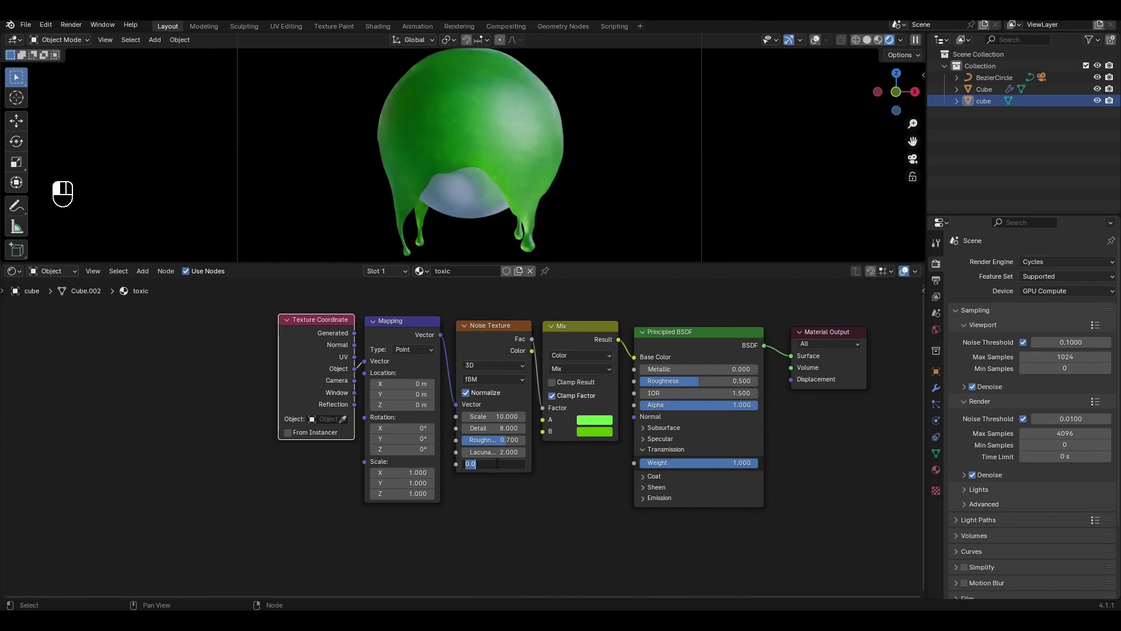
{"action": "type", "text": "1"}
{"action": "key", "text": "Return"}
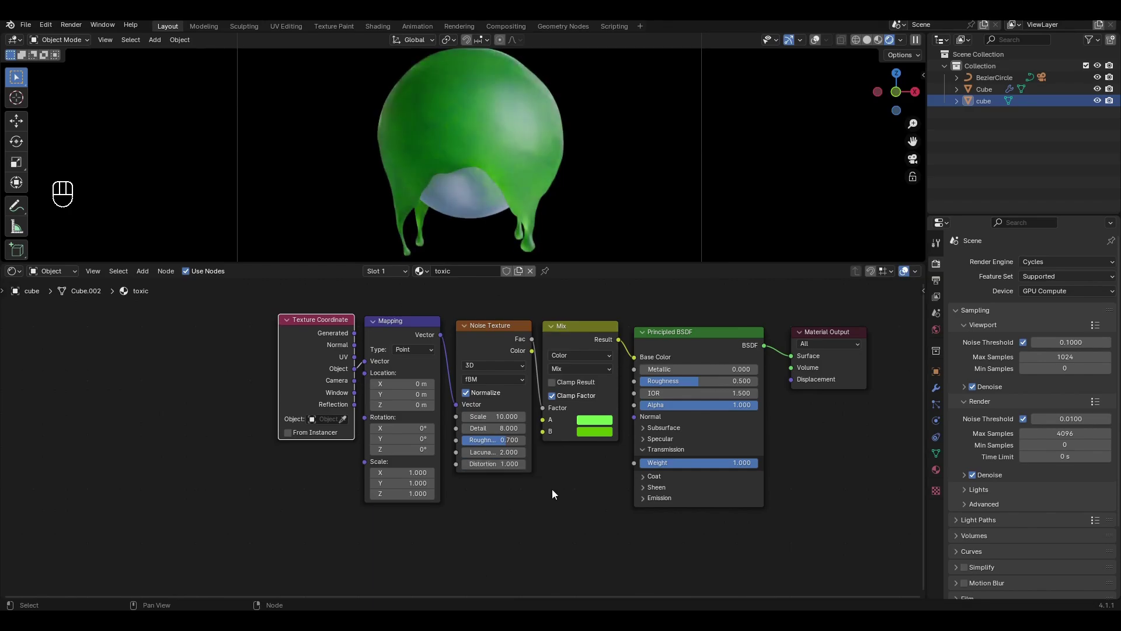
{"action": "middle_click_drag", "start_coordinate": [552, 489], "coordinate": [477, 428]}
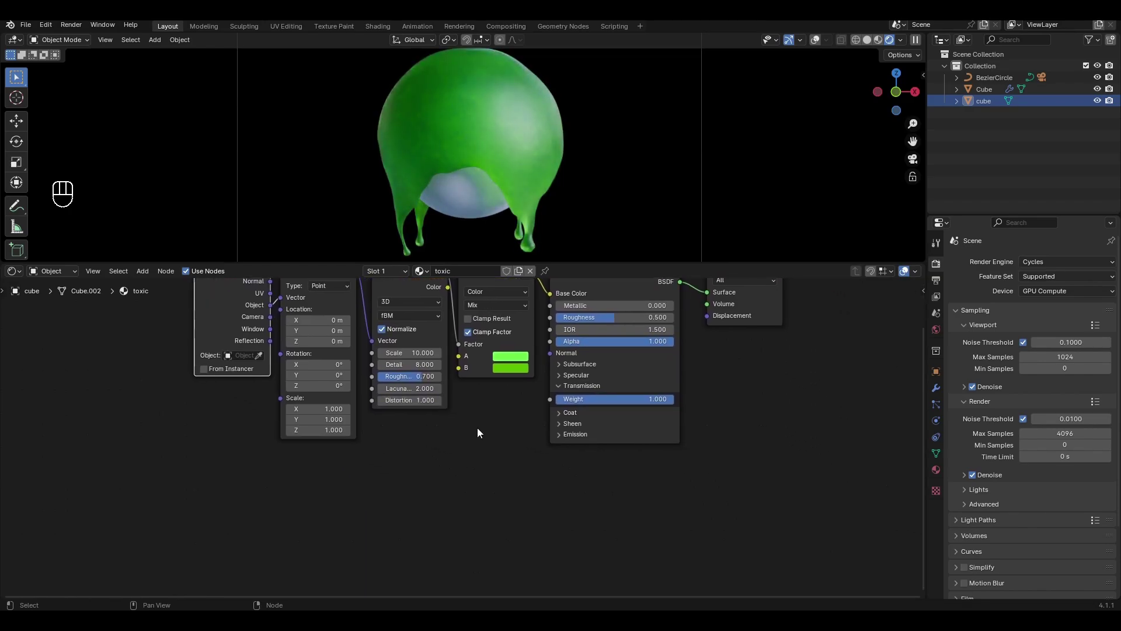
{"action": "key", "text": "shift+a"}
- Add a Color Ramp between the Noise Texture Fac and the Principled BSDF Roughness
{"action": "type", "text": "color ramp"}
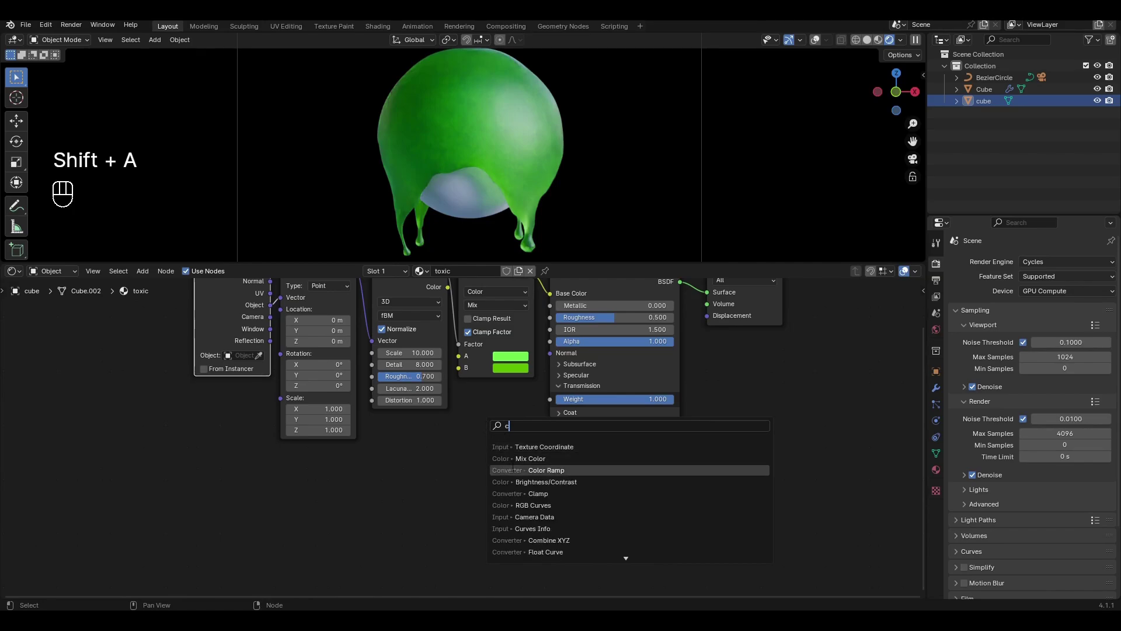
{"action": "key", "text": "Return"}
{"action": "left_click", "coordinate": [388, 414]}
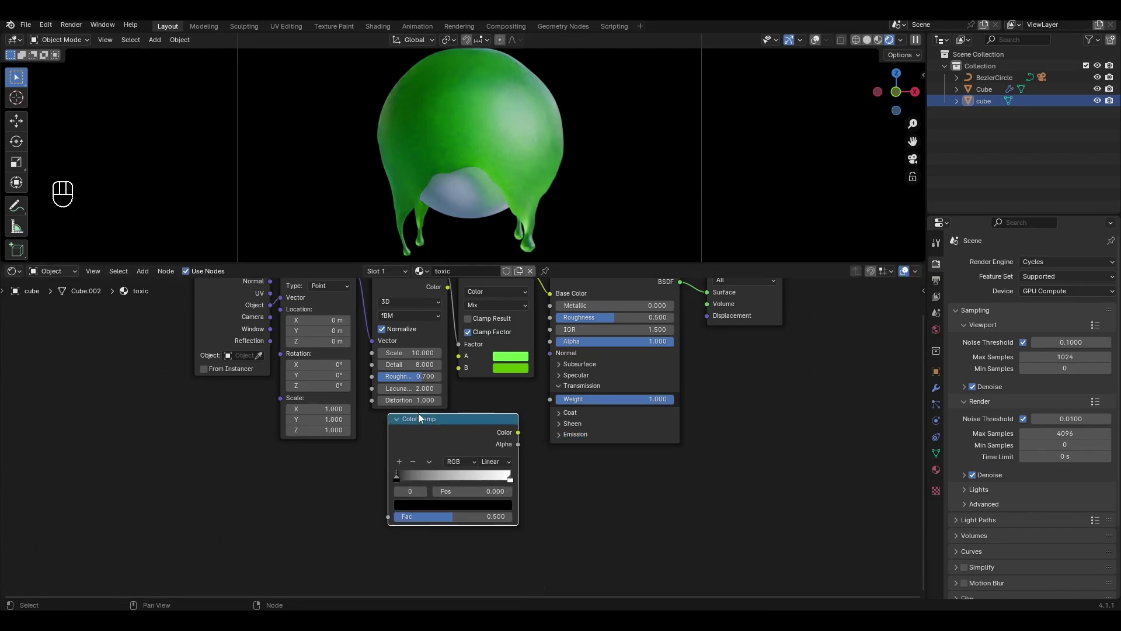
{"action": "middle_click_drag", "start_coordinate": [472, 399], "coordinate": [477, 458]}
{"action": "left_click_drag", "start_coordinate": [523, 491], "coordinate": [527, 474]}
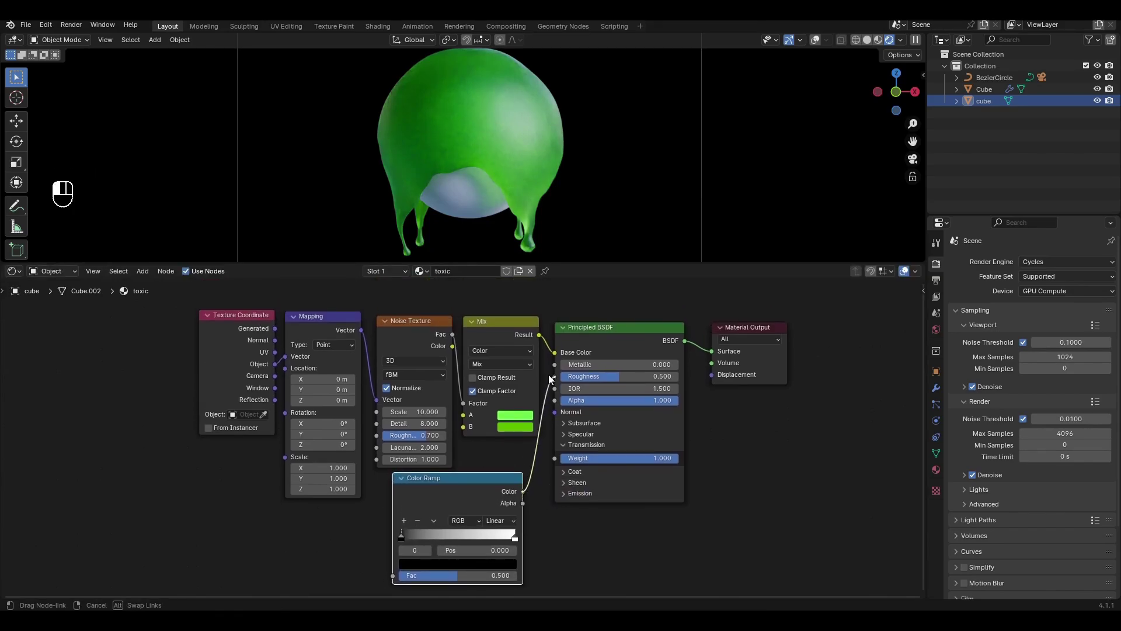
{"action": "left_click_drag", "start_coordinate": [549, 378], "coordinate": [554, 377]}
{"action": "left_click_drag", "start_coordinate": [452, 334], "coordinate": [461, 377]}
{"action": "left_click_drag", "start_coordinate": [385, 539], "coordinate": [393, 576]}
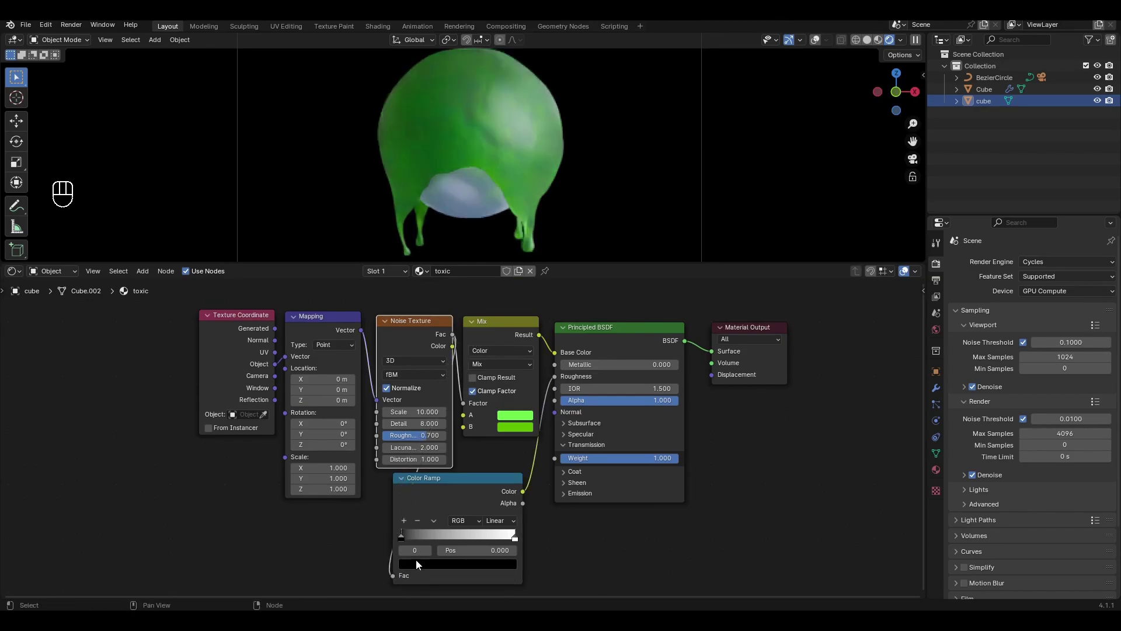
- Move the Color Ramp's black stop to position 0.450
{"action": "left_click", "coordinate": [479, 548]}
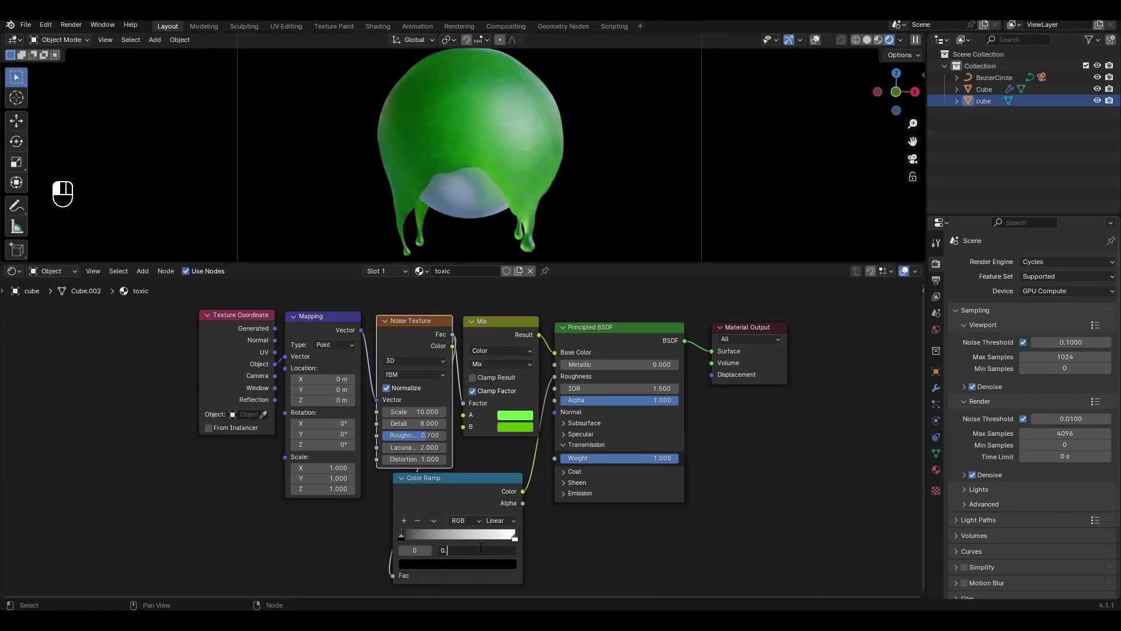
{"action": "key", "text": "Return"}
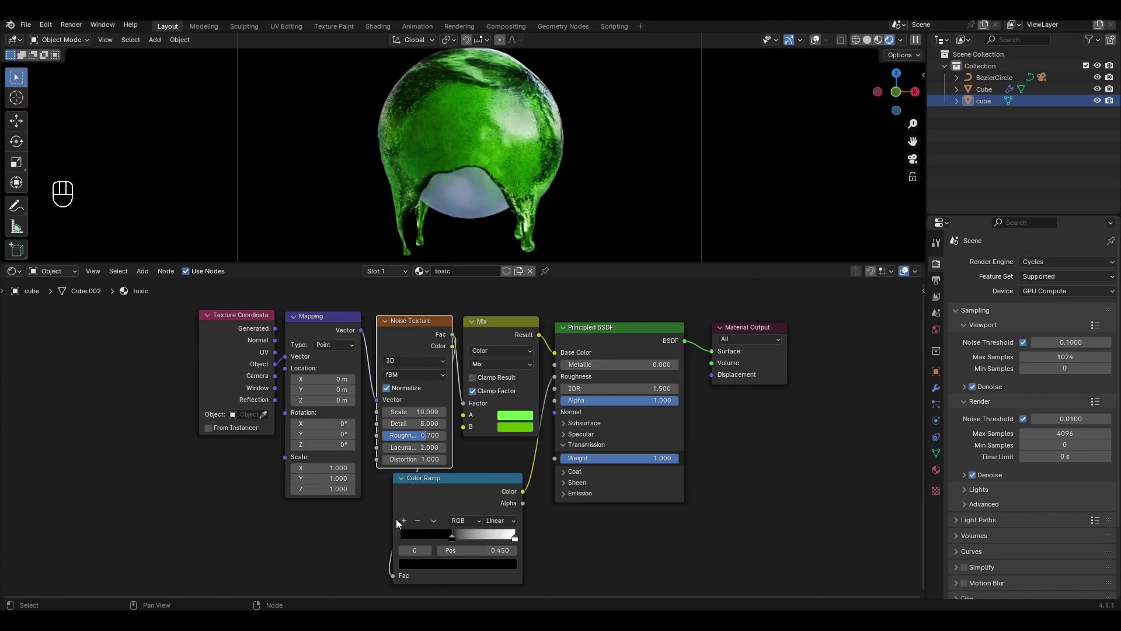
{"action": "middle_click_drag", "start_coordinate": [364, 519], "coordinate": [354, 400]}
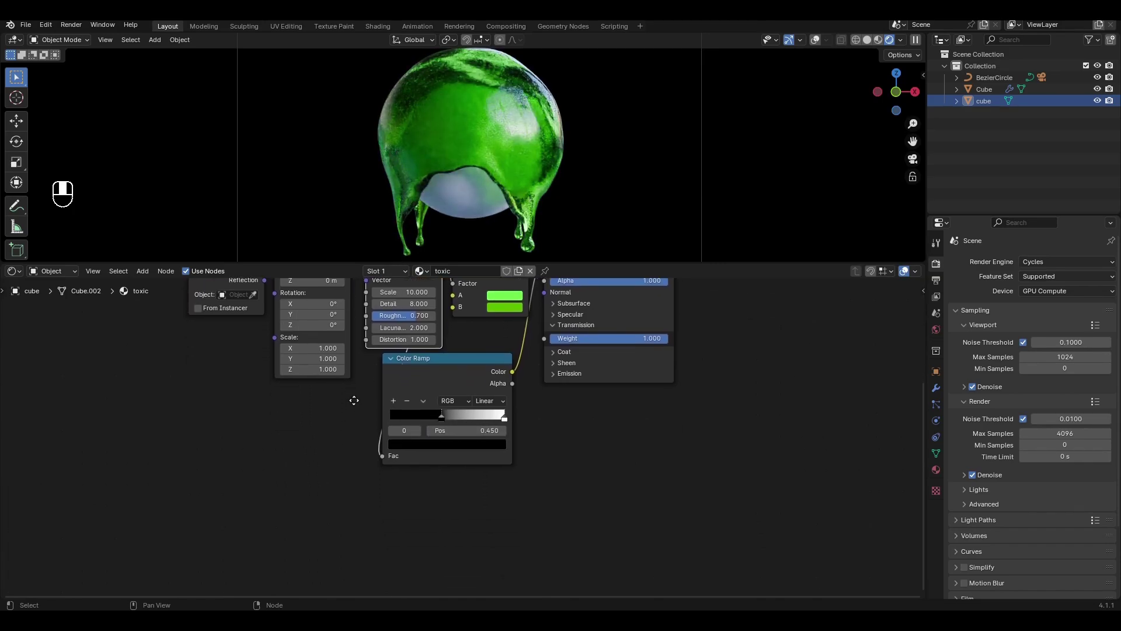
{"action": "key", "text": "shift+a"}
- Add a Bump node and connect its Normal to the Principled BSDF Normal
{"action": "left_click", "coordinate": [443, 466]}
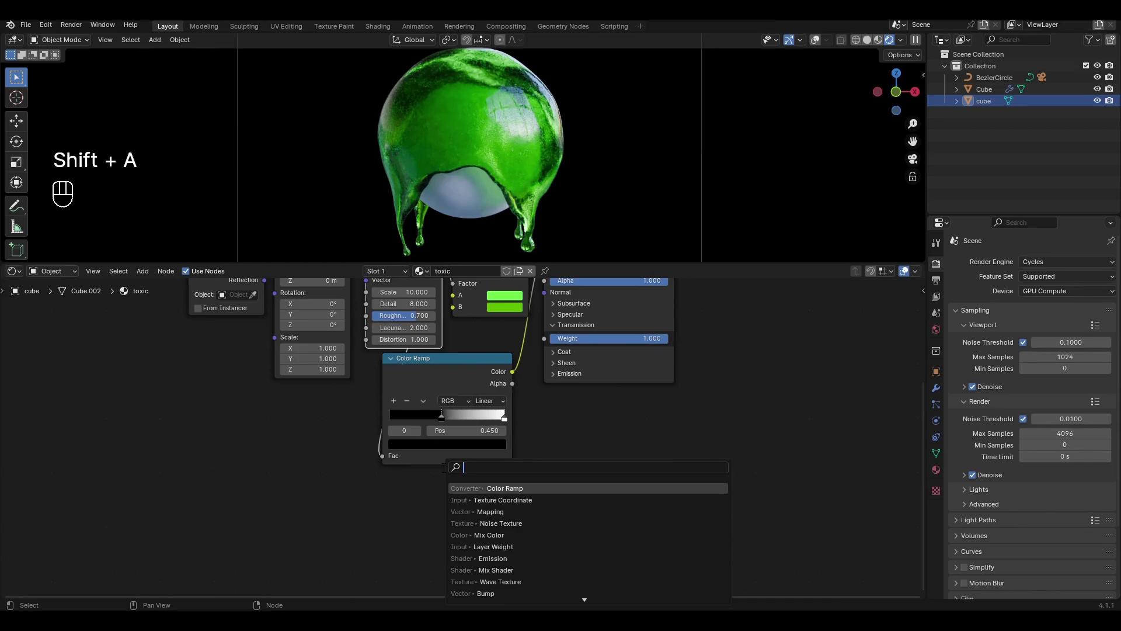
{"action": "type", "text": "bump"}
{"action": "key", "text": "Return"}
{"action": "left_click", "coordinate": [462, 476]}
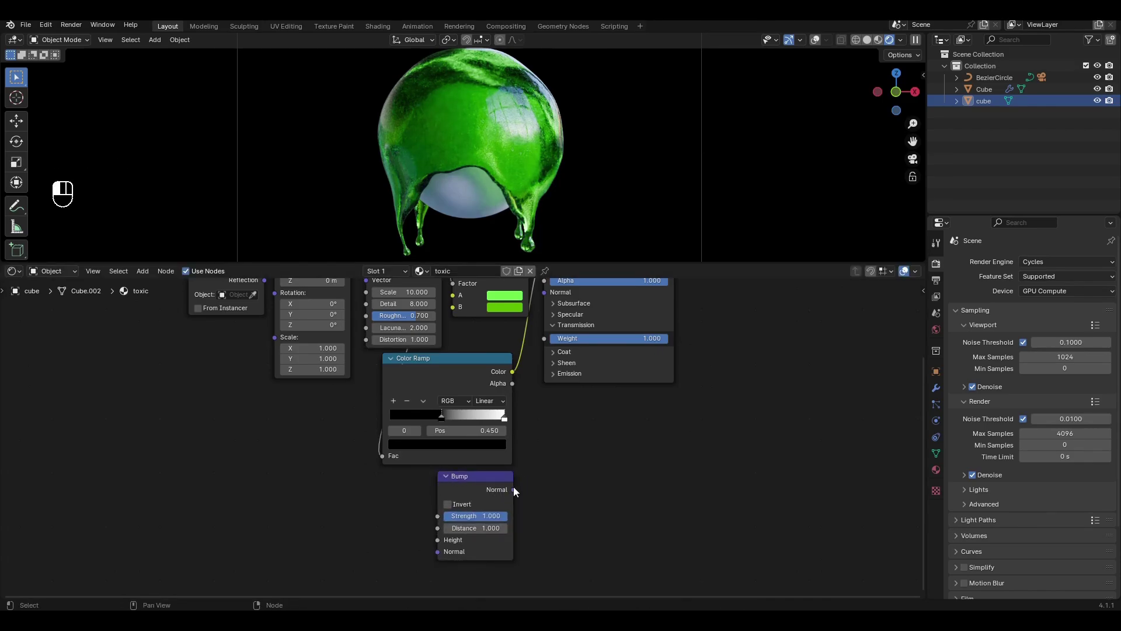
{"action": "left_click_drag", "start_coordinate": [513, 489], "coordinate": [544, 293]}
{"action": "middle_click_drag", "start_coordinate": [415, 492], "coordinate": [571, 449]}
- Add a second Color Ramp feeding its Color into the Bump Height
{"action": "key", "text": "shift+a"}
{"action": "type", "text": "c"}
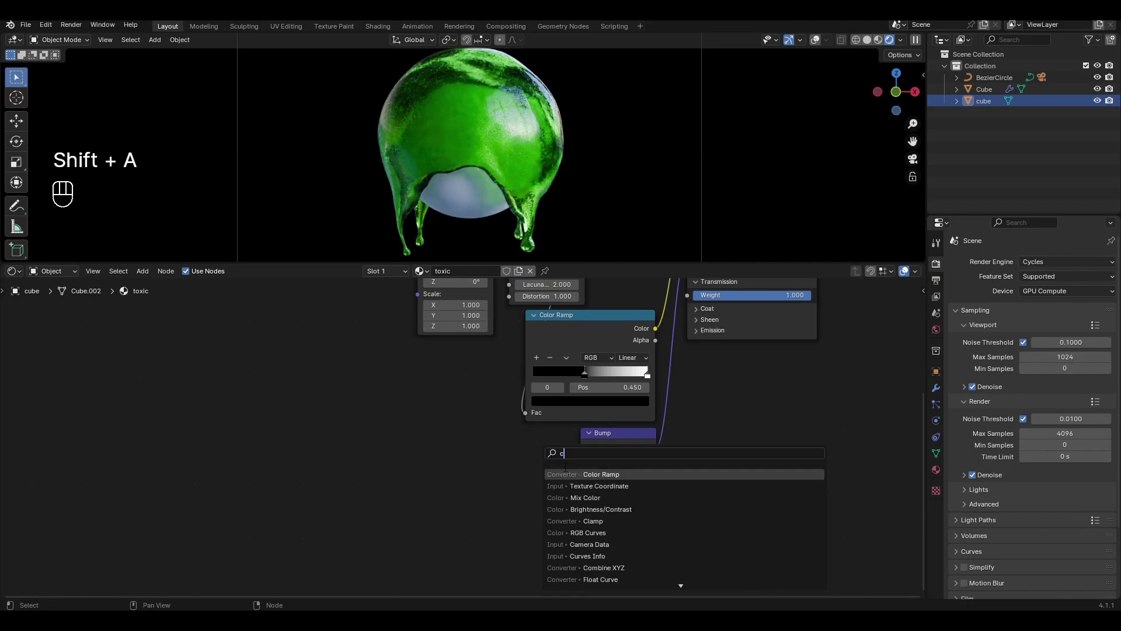
{"action": "key", "text": "Return"}
{"action": "left_click", "coordinate": [409, 417]}
{"action": "left_click_drag", "start_coordinate": [565, 453], "coordinate": [580, 497]}
{"action": "middle_click_drag", "start_coordinate": [416, 468], "coordinate": [482, 437]}
- Add a Wave Texture, fed by Mapping Vector, driving the second ramp's Fac
{"action": "key", "text": "shift+a"}
{"action": "type", "text": "wa"}
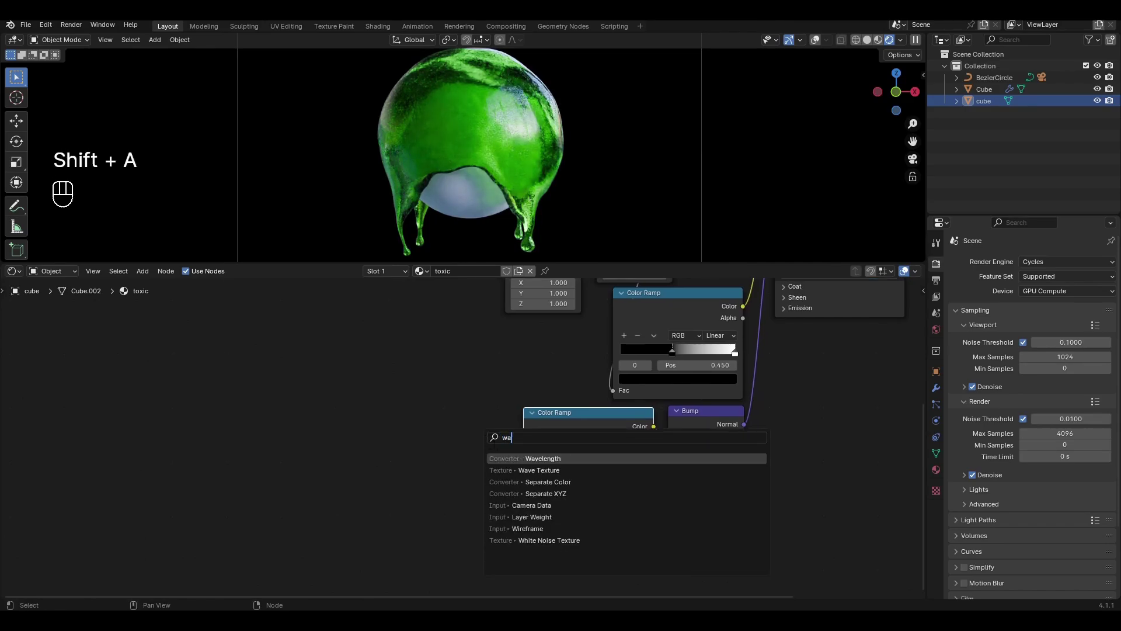
{"action": "left_click", "coordinate": [503, 470]}
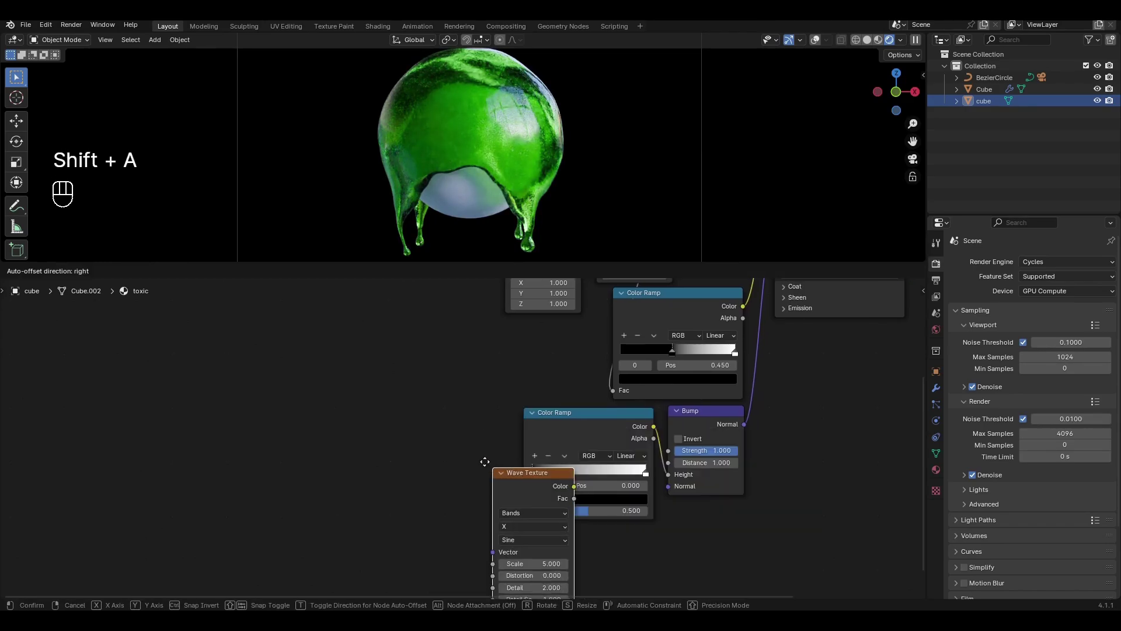
{"action": "left_click", "coordinate": [429, 406]}
{"action": "left_click_drag", "start_coordinate": [511, 437], "coordinate": [523, 511]}
{"action": "scroll", "coordinate": [505, 384], "scroll_direction": "down", "scroll_amount": 1}
{"action": "scroll", "coordinate": [505, 384], "scroll_direction": "down", "scroll_amount": 2}
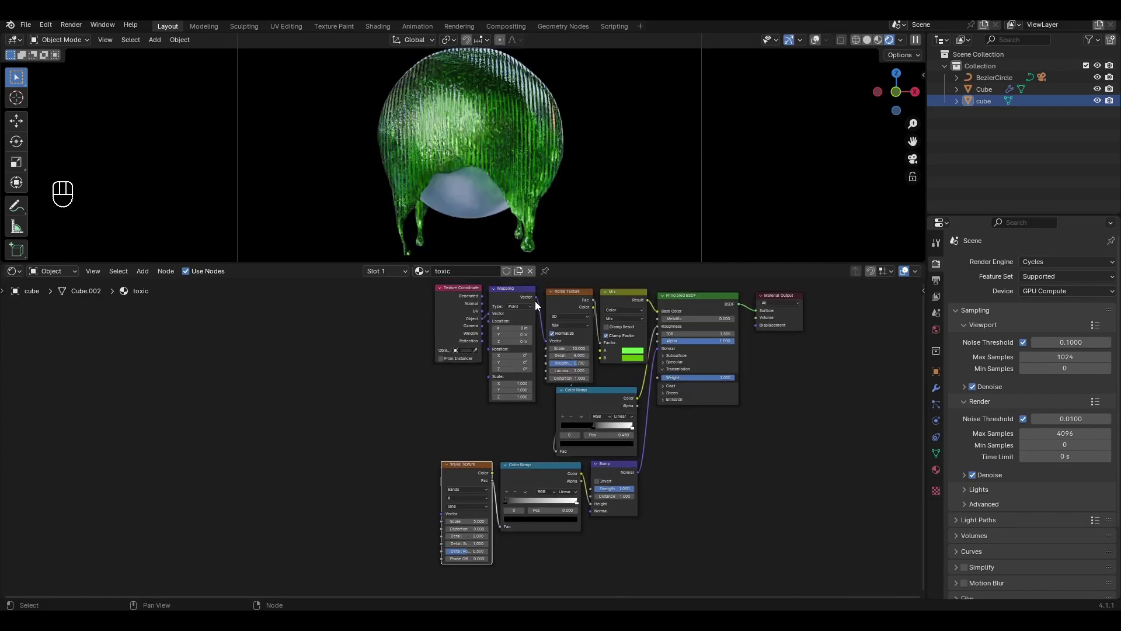
{"action": "left_click_drag", "start_coordinate": [535, 296], "coordinate": [439, 507]}
{"action": "middle_click_drag", "start_coordinate": [625, 514], "coordinate": [480, 470]}
{"action": "scroll", "coordinate": [480, 471], "scroll_direction": "up", "scroll_amount": 1}
{"action": "scroll", "coordinate": [480, 470], "scroll_direction": "up", "scroll_amount": 3}
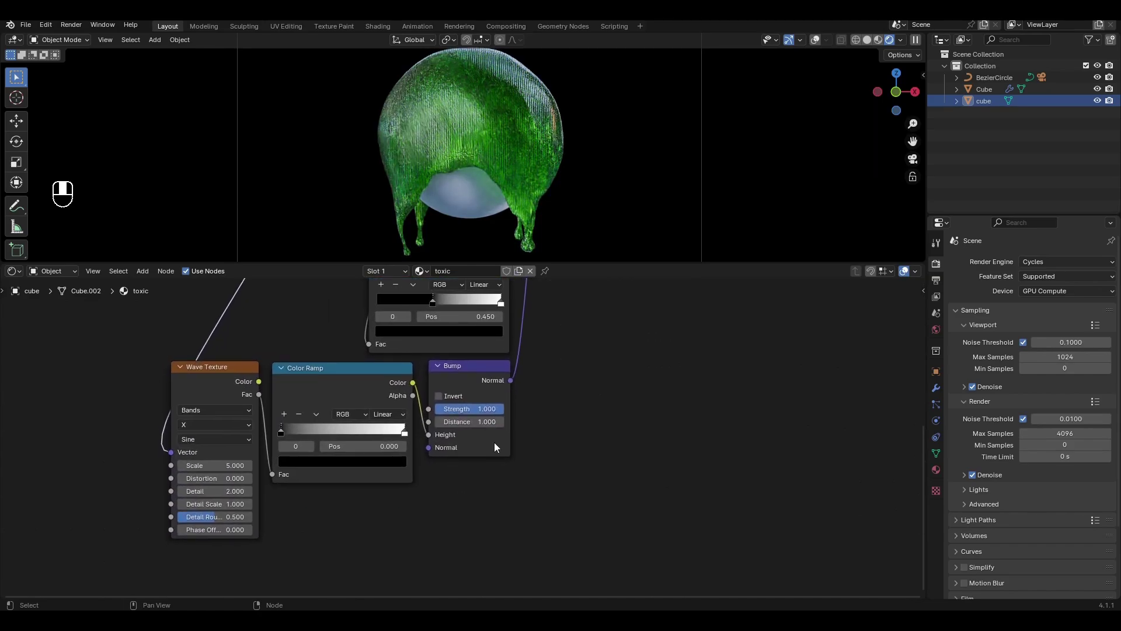
- Set Bump strength to 0.100 and the second ramp's stop position to 0.160
{"action": "left_click_drag", "start_coordinate": [488, 411], "coordinate": [465, 411]}
{"action": "middle_click_drag", "start_coordinate": [434, 473], "coordinate": [568, 482]}
{"action": "left_click", "coordinate": [510, 455]}
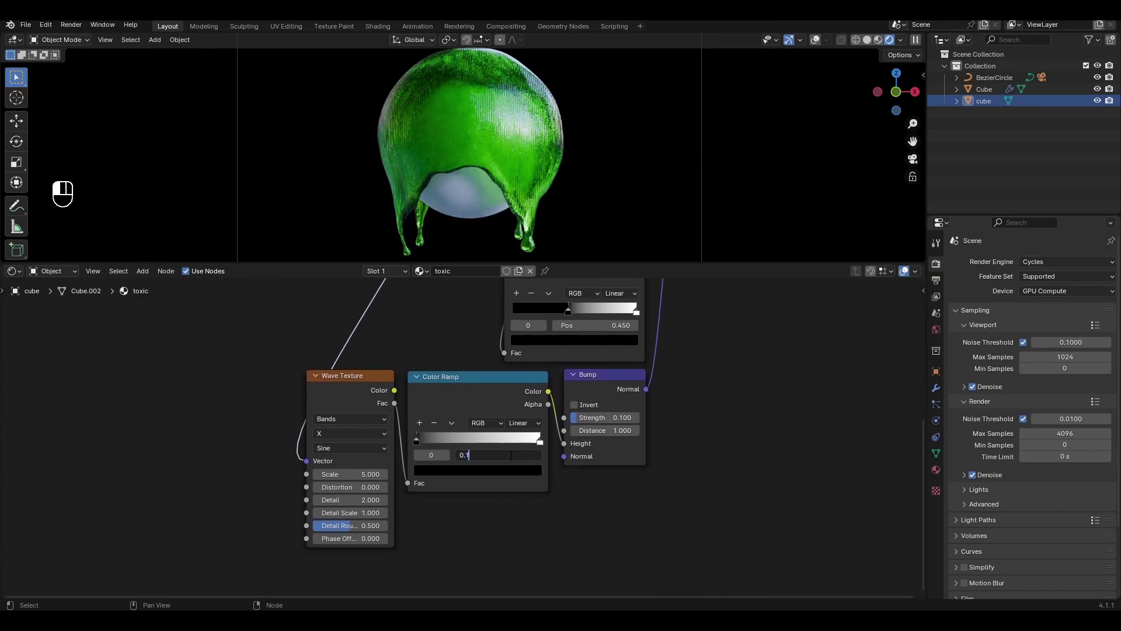
{"action": "type", "text": "0.16"}
{"action": "key", "text": "Return"}
{"action": "middle_click_drag", "start_coordinate": [420, 505], "coordinate": [545, 483]}
- Give the Wave Texture scale 15 and detail 5
{"action": "left_click", "coordinate": [481, 450]}
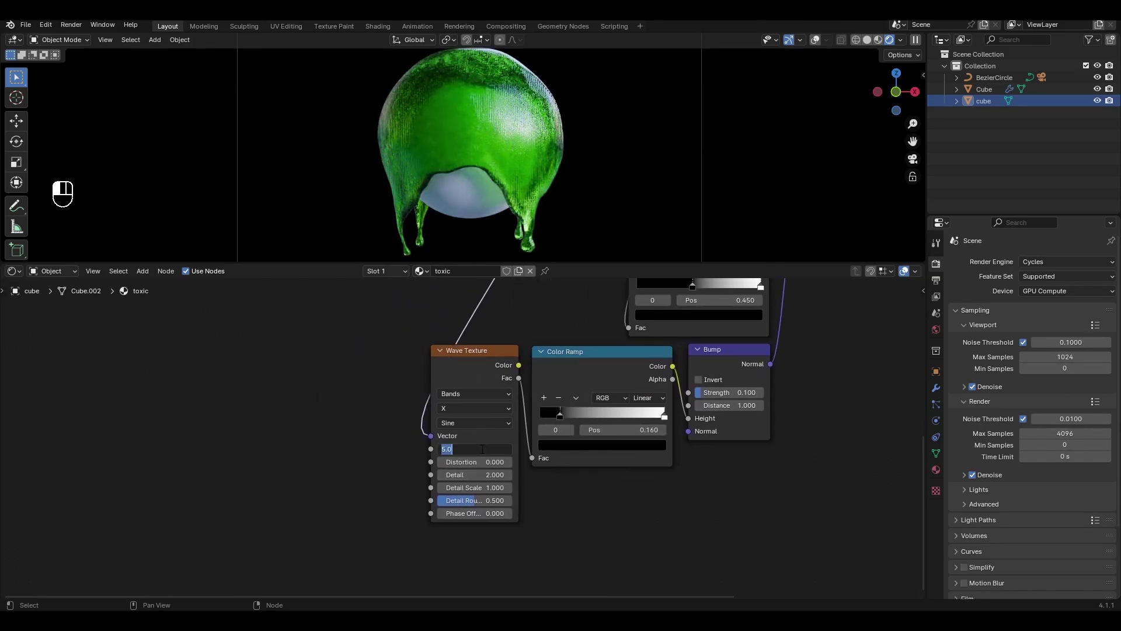
{"action": "type", "text": "15"}
{"action": "key", "text": "Return"}
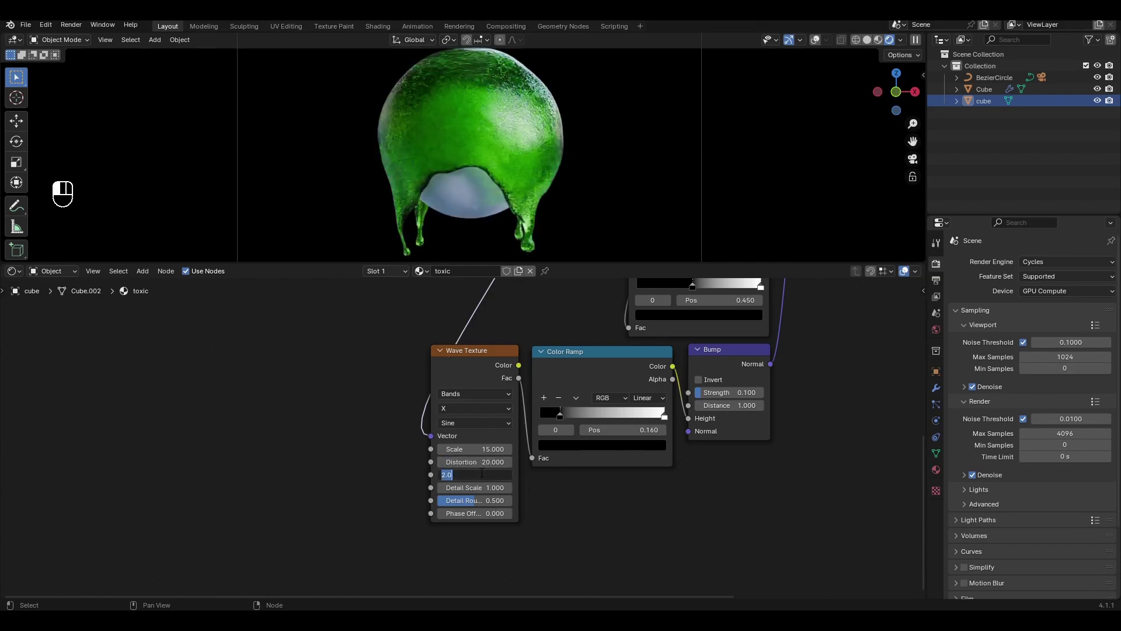
{"action": "left_click_drag", "start_coordinate": [480, 475], "coordinate": [497, 475]}
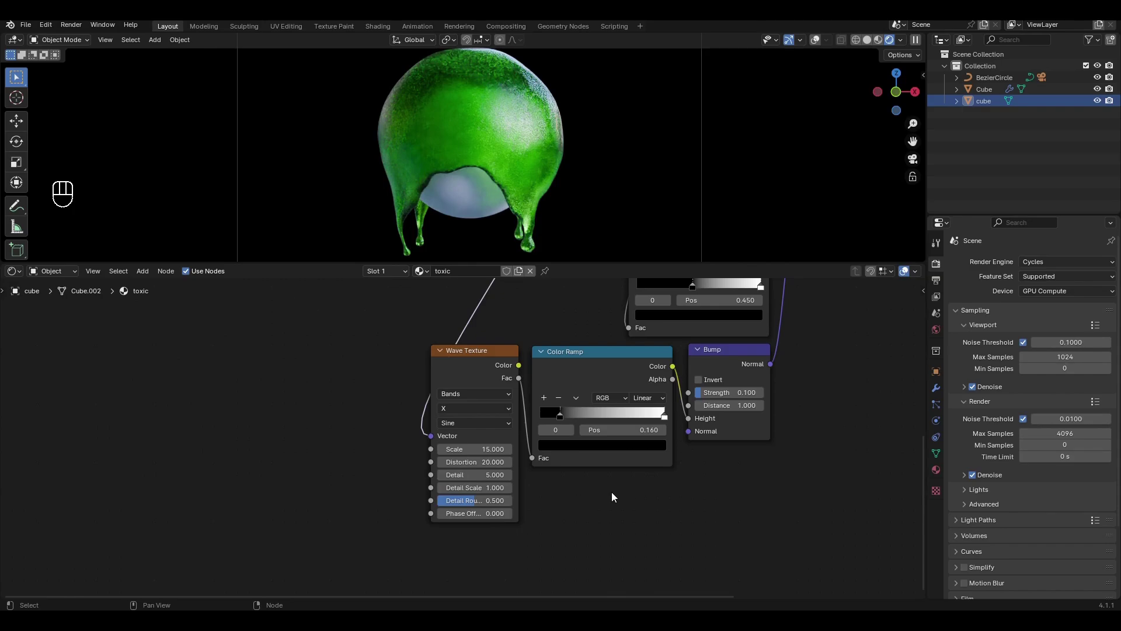
{"action": "scroll", "coordinate": [789, 455], "scroll_direction": "down", "scroll_amount": 2}
{"action": "middle_click_drag", "start_coordinate": [778, 406], "coordinate": [459, 548]}
{"action": "mouse_move", "coordinate": [507, 416]}
{"action": "middle_mouse_down"}
{"action": "mouse_move", "coordinate": [483, 418]}
{"action": "mouse_move", "coordinate": [498, 431]}
{"action": "middle_mouse_up"}
{"action": "scroll", "coordinate": [475, 425], "scroll_direction": "up", "scroll_amount": 2}
{"action": "scroll", "coordinate": [497, 431], "scroll_direction": "up", "scroll_amount": 1}
- Insert a Mix Shader between the Principled BSDF and the Material Output
{"action": "key", "text": "shift+a"}
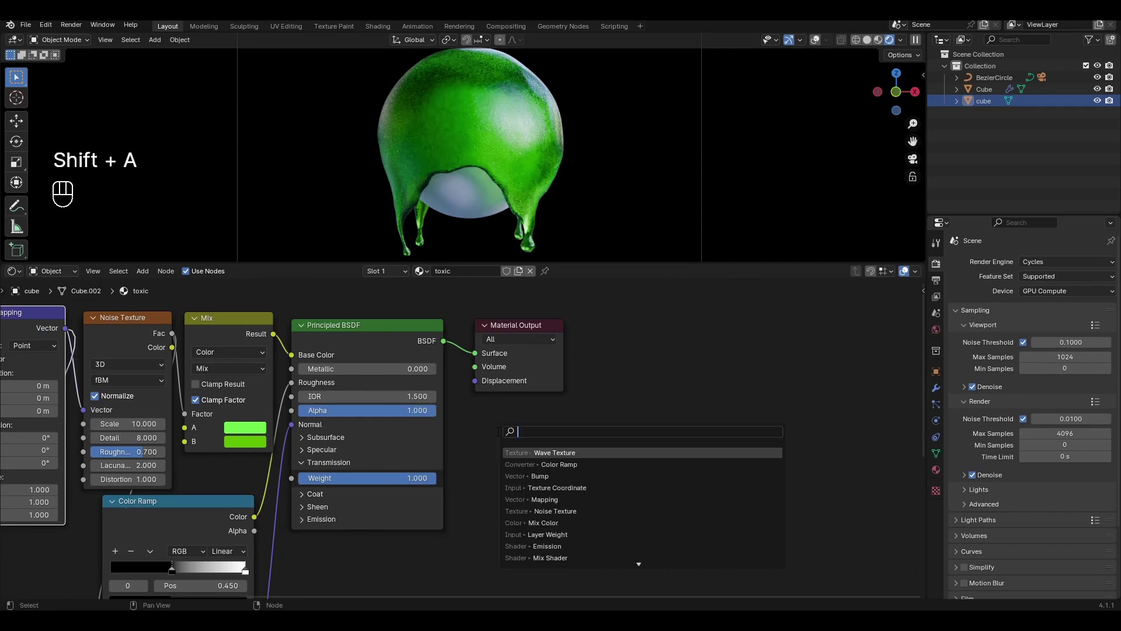
{"action": "type", "text": "mix"}
{"action": "key", "text": "Down"}
{"action": "key", "text": "Down"}
{"action": "key", "text": "Return"}
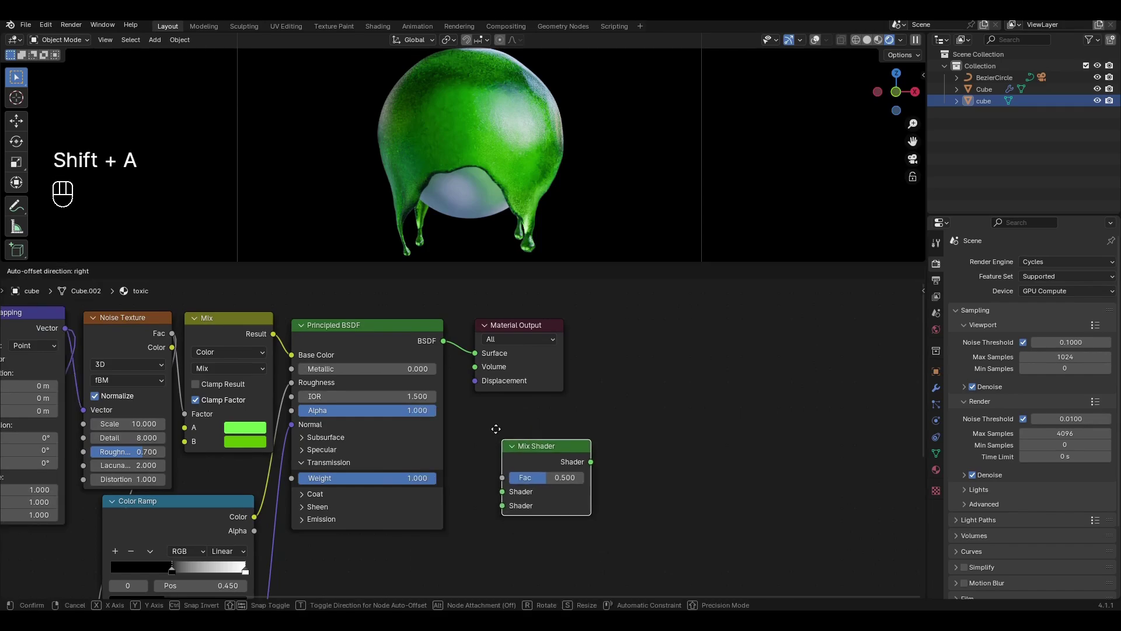
{"action": "left_click", "coordinate": [493, 320]}
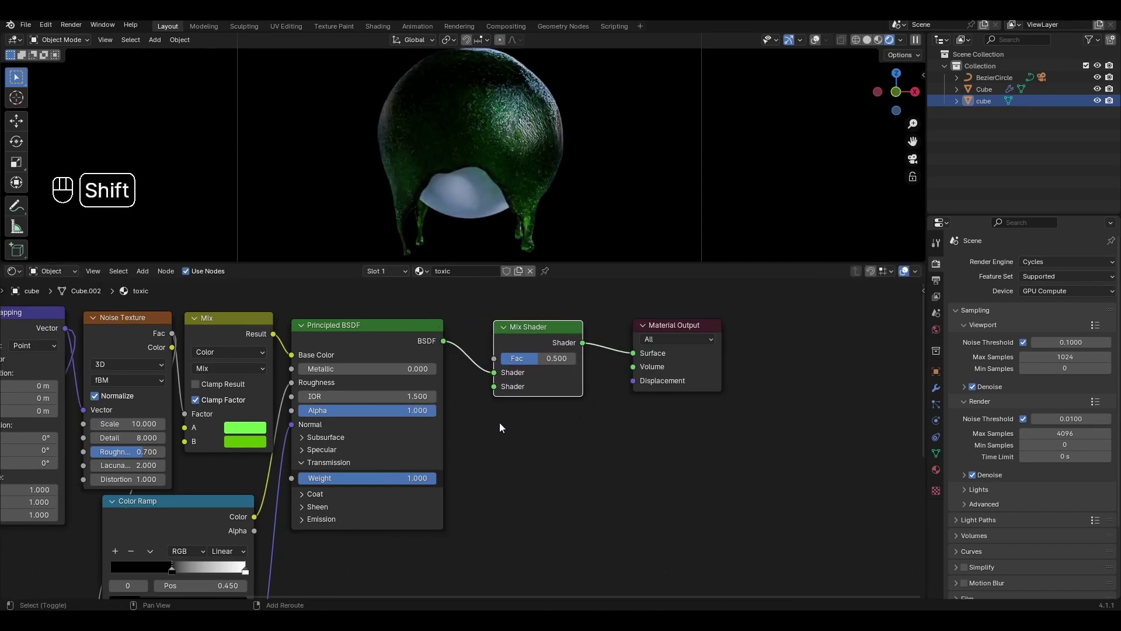
- Add an Emission node feeding the Mix Shader's second shader input
{"action": "key", "text": "shift+a"}
{"action": "type", "text": "emission"}
{"action": "key", "text": "Return"}
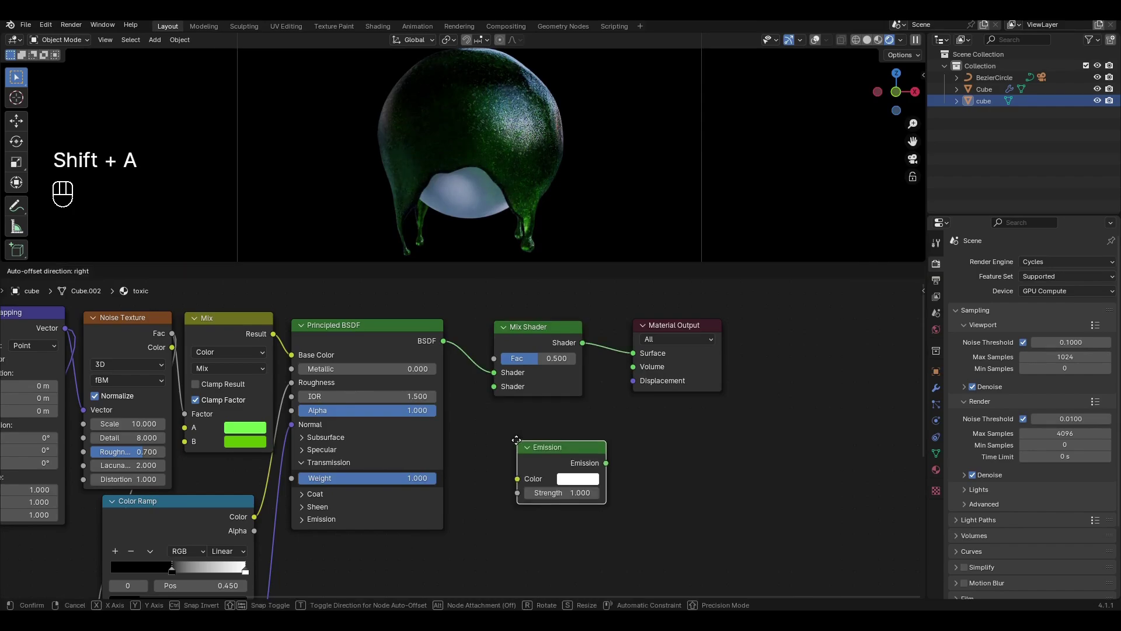
{"action": "left_click", "coordinate": [453, 415]}
{"action": "left_click_drag", "start_coordinate": [542, 438], "coordinate": [494, 387]}
{"action": "middle_click_drag", "start_coordinate": [471, 328], "coordinate": [473, 386]}
- Add a Layer Weight node whose Fresnel output drives the Mix Shader factor
{"action": "key", "text": "shift+a"}
{"action": "type", "text": "la"}
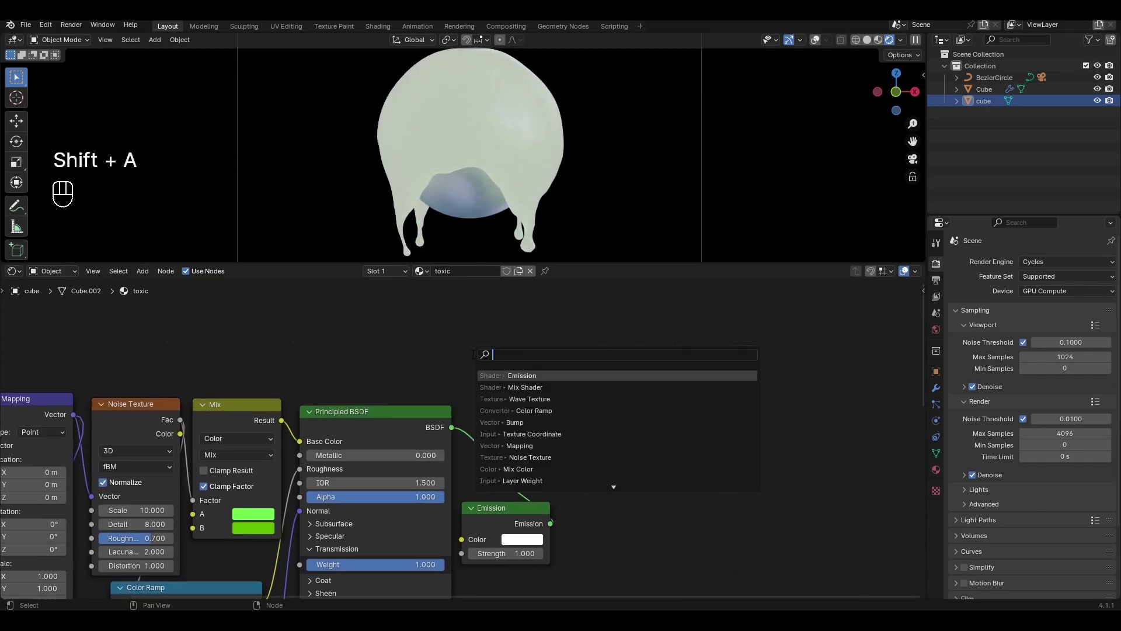
{"action": "type", "text": "y"}
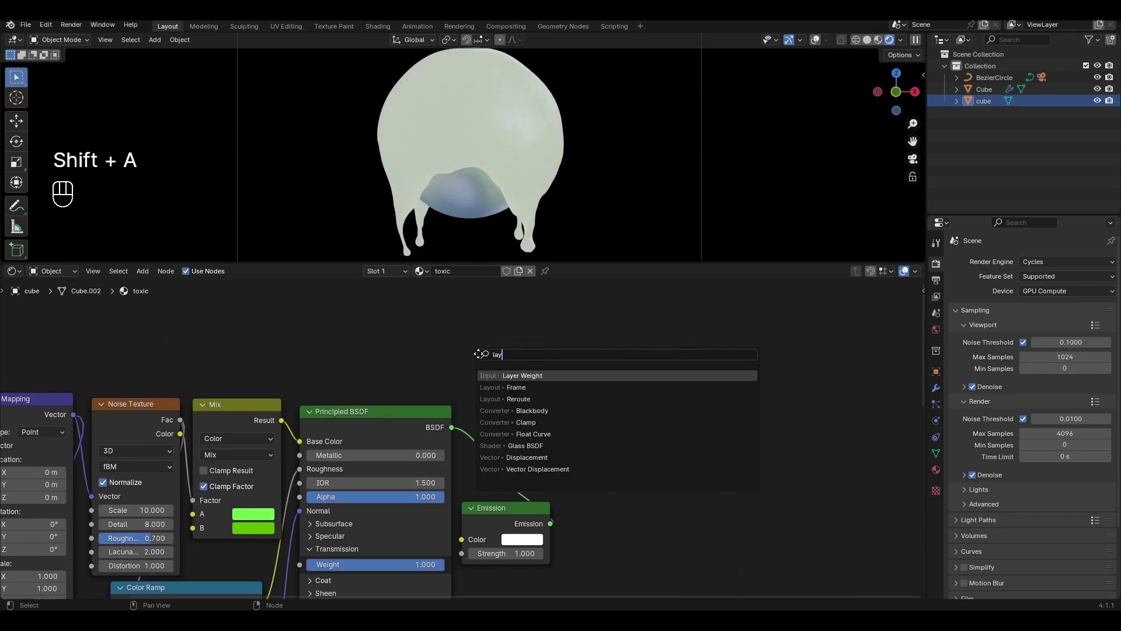
{"action": "key", "text": "Return"}
{"action": "left_click", "coordinate": [415, 325]}
{"action": "left_click_drag", "start_coordinate": [493, 340], "coordinate": [514, 397]}
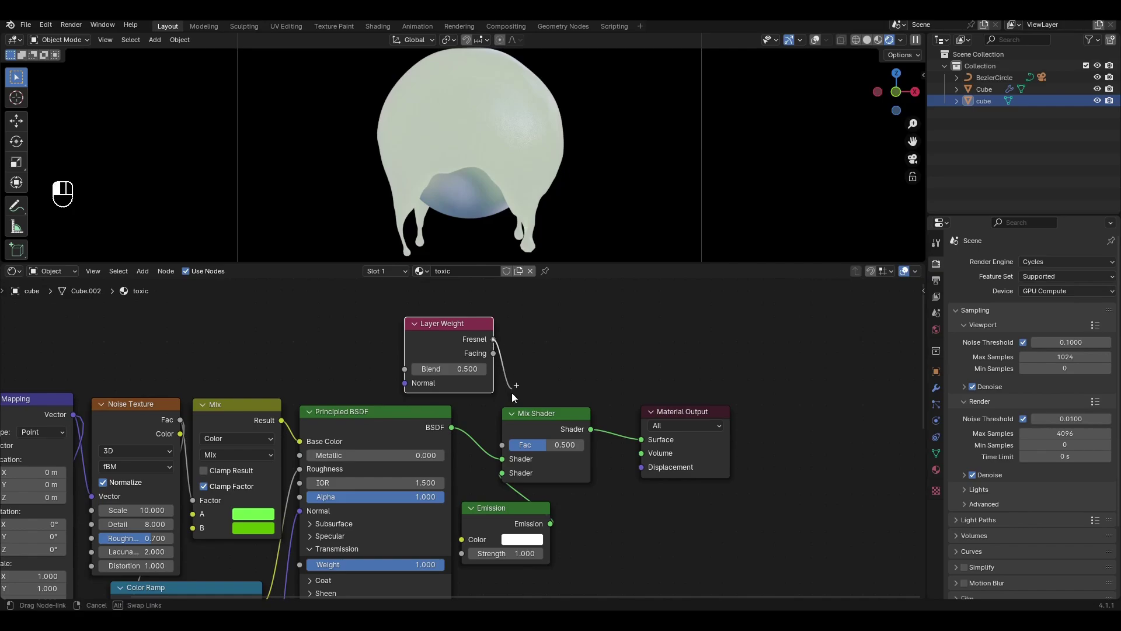
{"action": "left_click_drag", "start_coordinate": [501, 447], "coordinate": [503, 445]}
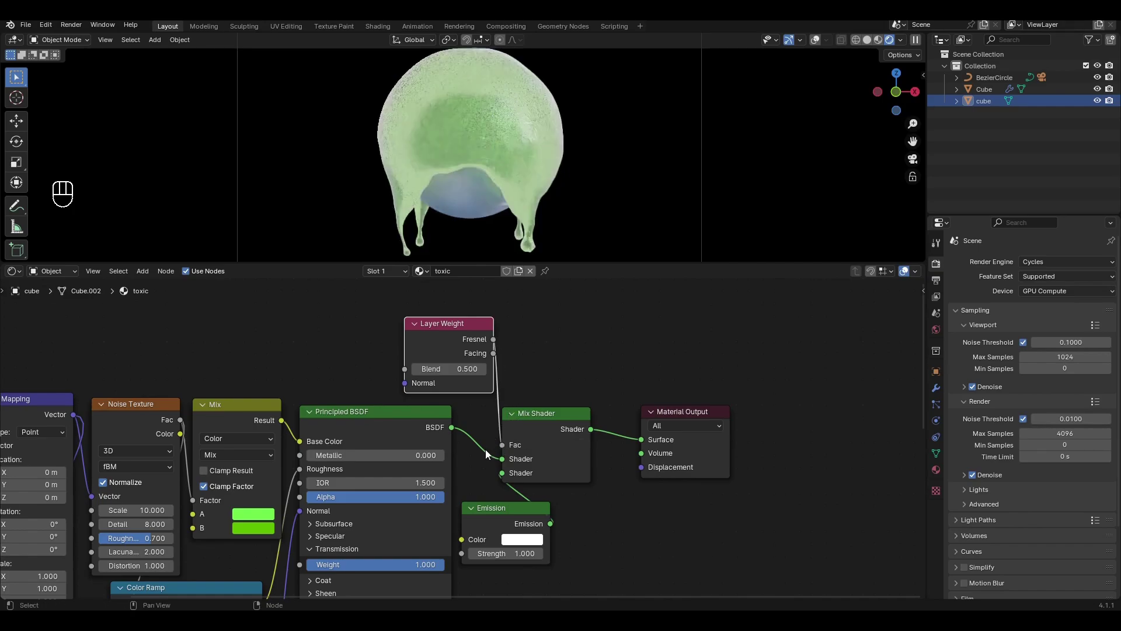
{"action": "middle_click_drag", "start_coordinate": [482, 472], "coordinate": [451, 381]}
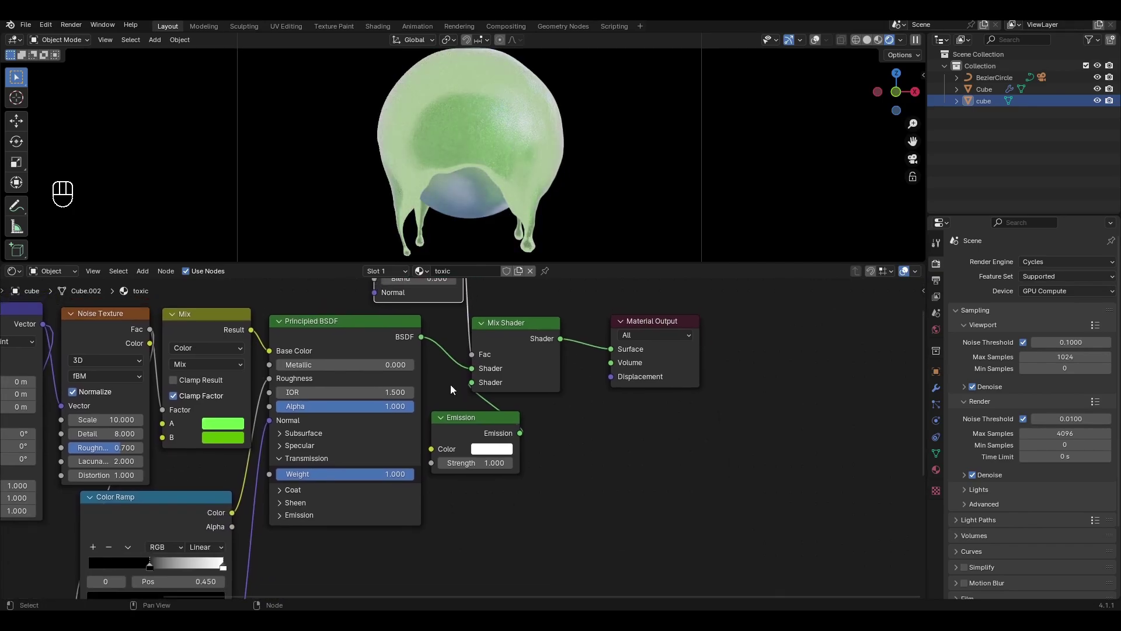
- Set the Emission strength to 5 and its colour to a bright yellow-green
{"action": "left_click", "coordinate": [474, 462]}
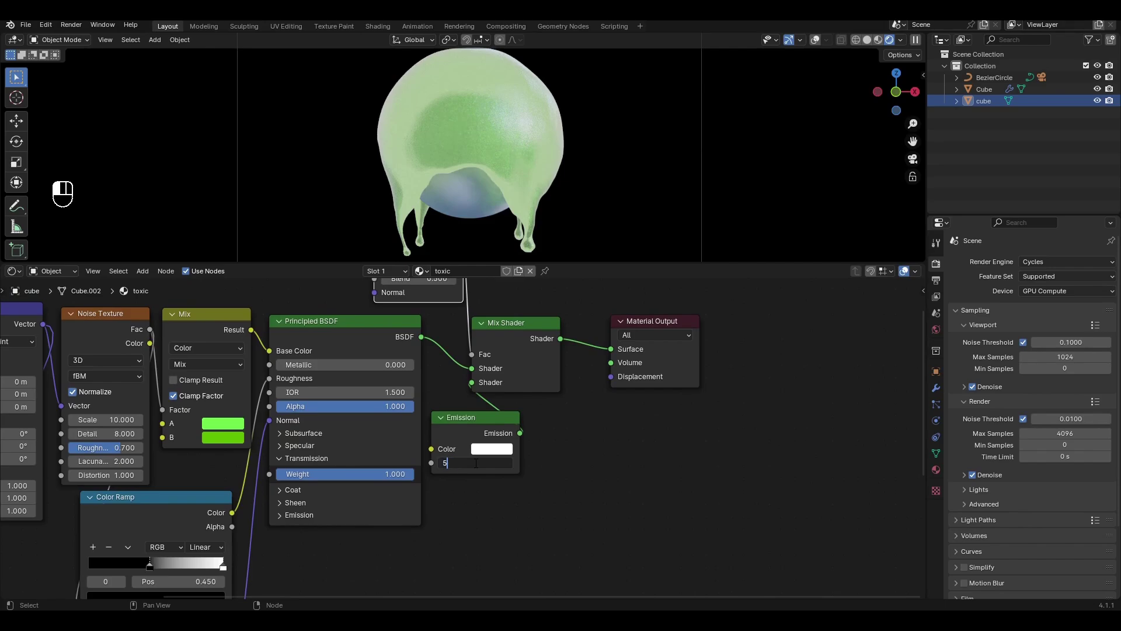
{"action": "type", "text": "5"}
{"action": "key", "text": "Return"}
{"action": "left_click", "coordinate": [492, 449]}
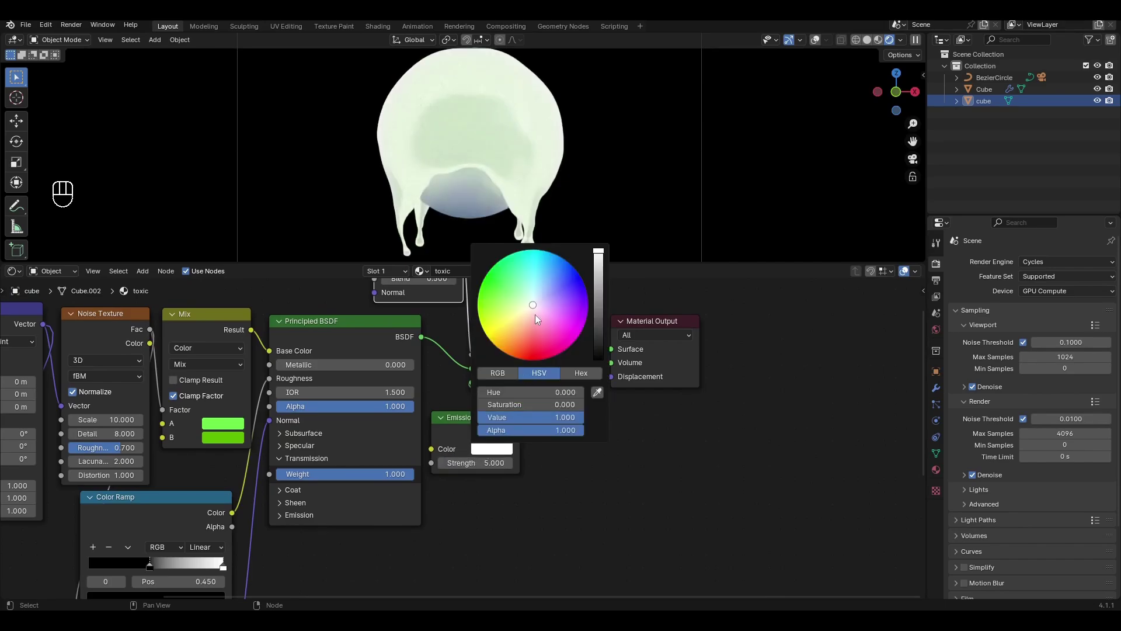
{"action": "left_click", "coordinate": [497, 285]}
{"action": "left_click_drag", "start_coordinate": [478, 309], "coordinate": [479, 318]}
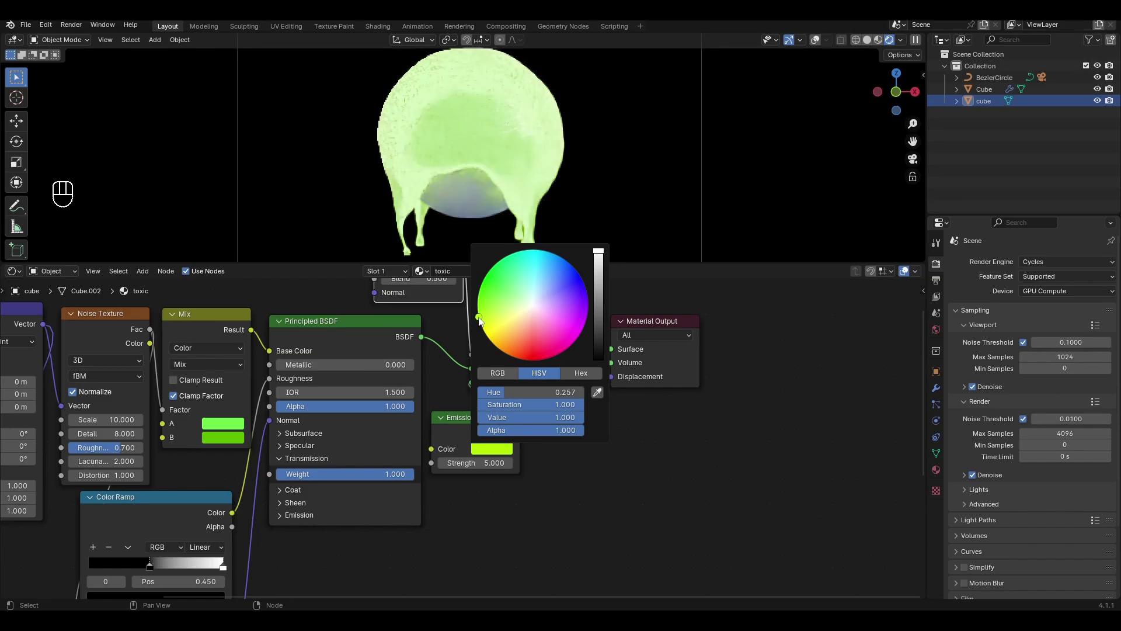
- Set the Layer Weight Blend to 0.05
{"action": "middle_click_drag", "start_coordinate": [440, 329], "coordinate": [505, 403]}
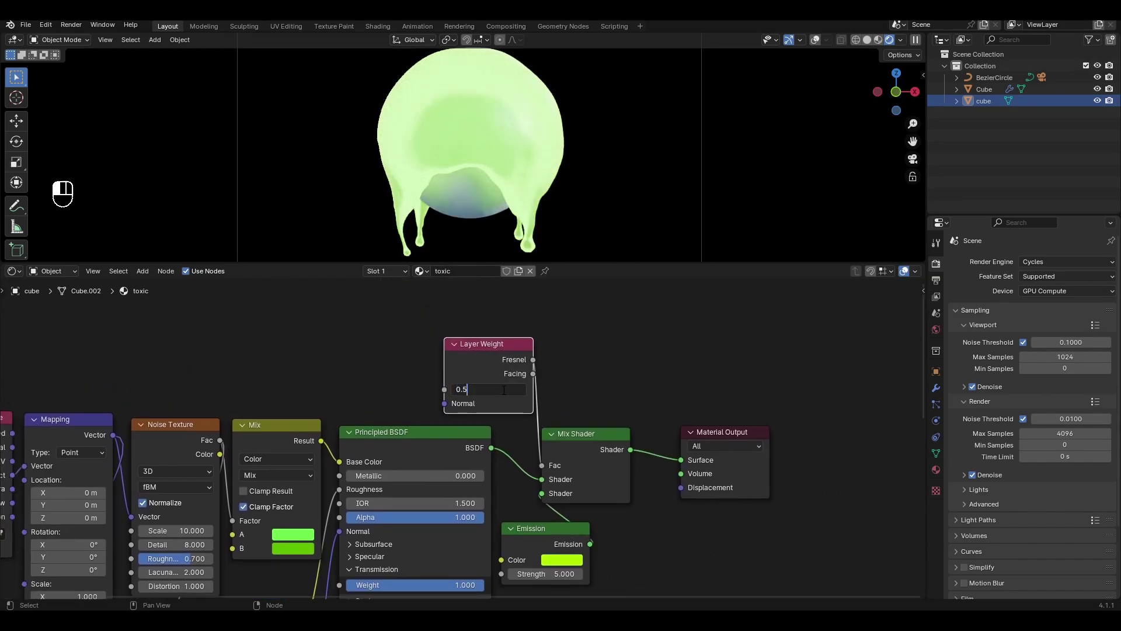
{"action": "type", "text": "5"}
{"action": "key", "text": "Return"}
{"action": "middle_click_drag", "start_coordinate": [628, 483], "coordinate": [532, 396]}
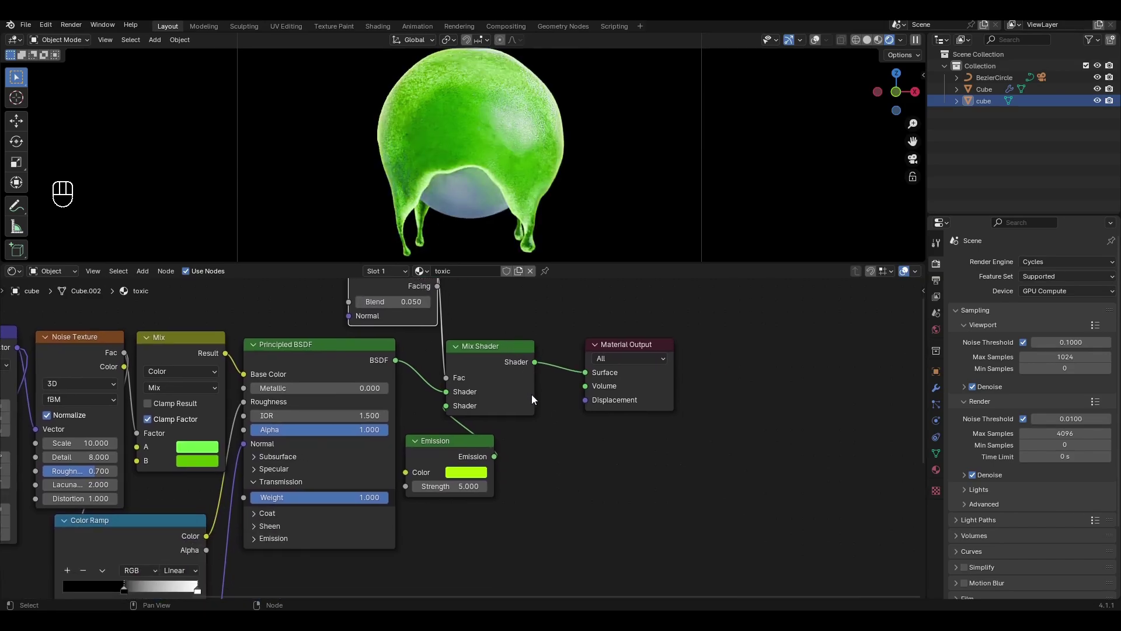
{"action": "scroll", "coordinate": [521, 478], "scroll_direction": "down", "scroll_amount": 3}
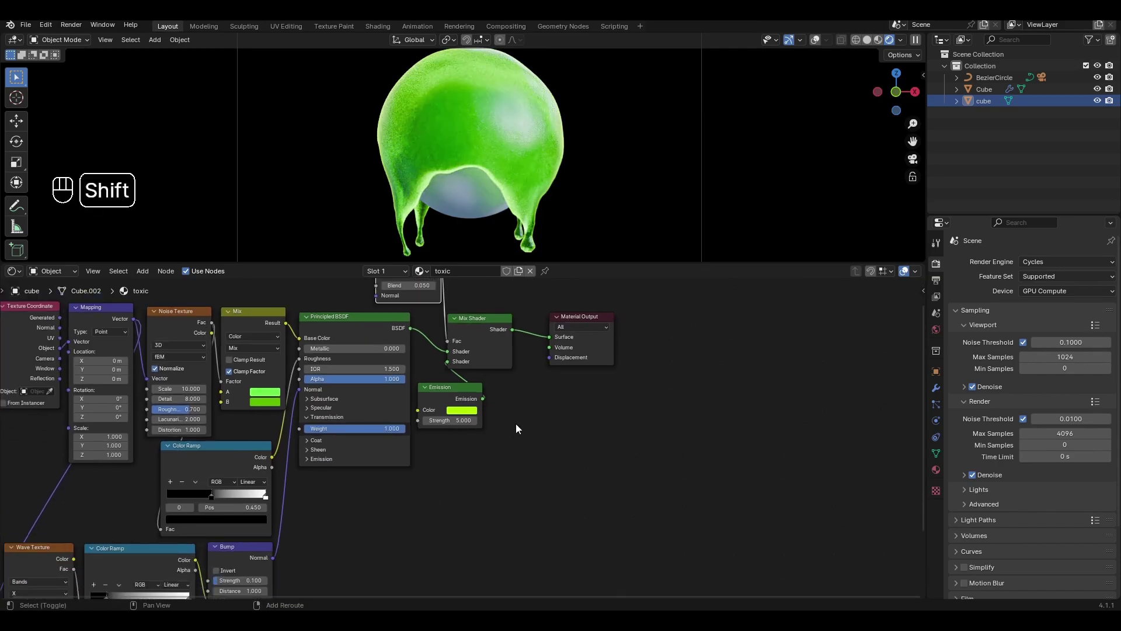
{"action": "key", "text": "shift+a"}
- Add a Displacement node below the Emission node and link it to the Material Output's Displacement
{"action": "type", "text": "d"}
{"action": "left_click", "coordinate": [537, 441]}
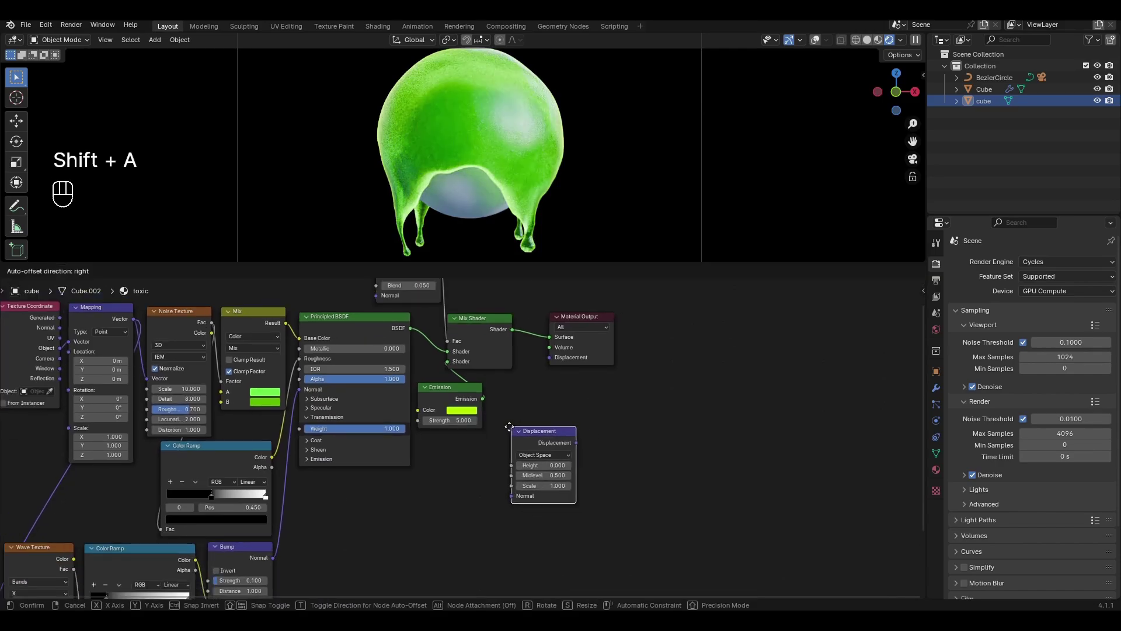
{"action": "left_click", "coordinate": [545, 436]}
{"action": "left_click_drag", "start_coordinate": [554, 433], "coordinate": [536, 358]}
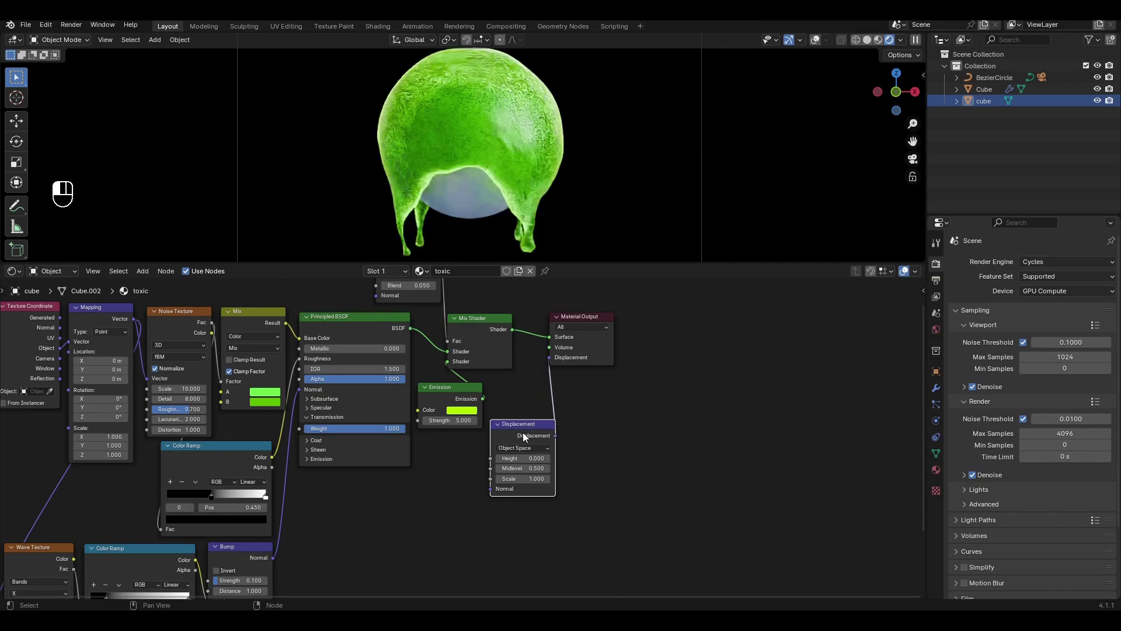
- Set the material's displacement method to Displacement and Bump in the side panel settings
{"action": "key", "text": "n"}
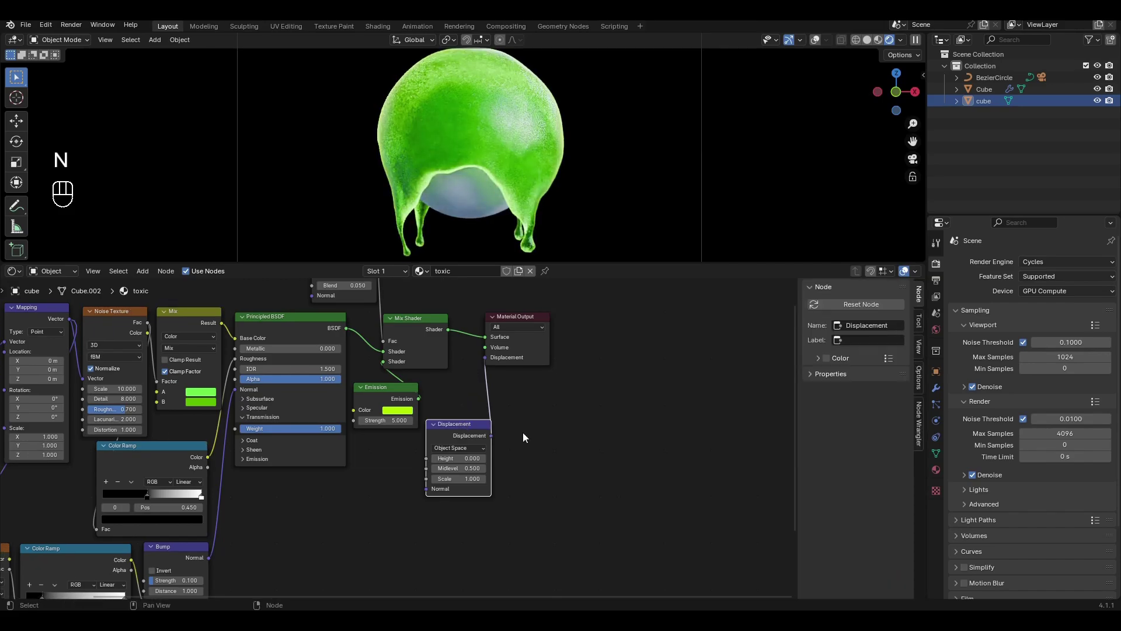
{"action": "left_click", "coordinate": [919, 377]}
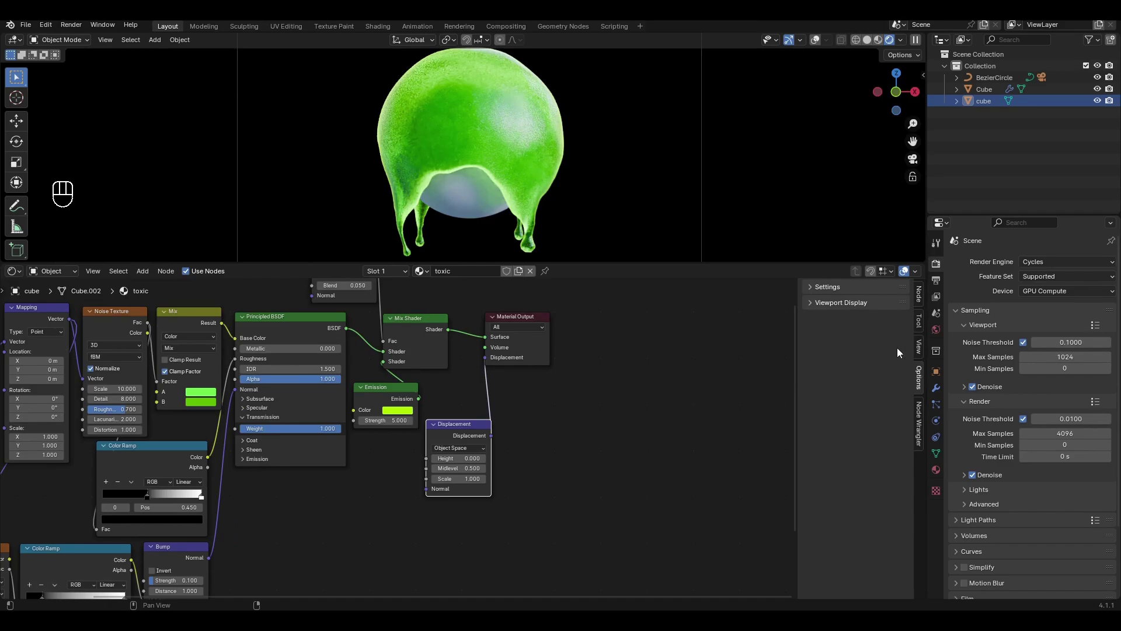
{"action": "left_click", "coordinate": [836, 287]}
{"action": "left_click", "coordinate": [864, 341]}
{"action": "left_click", "coordinate": [867, 378]}
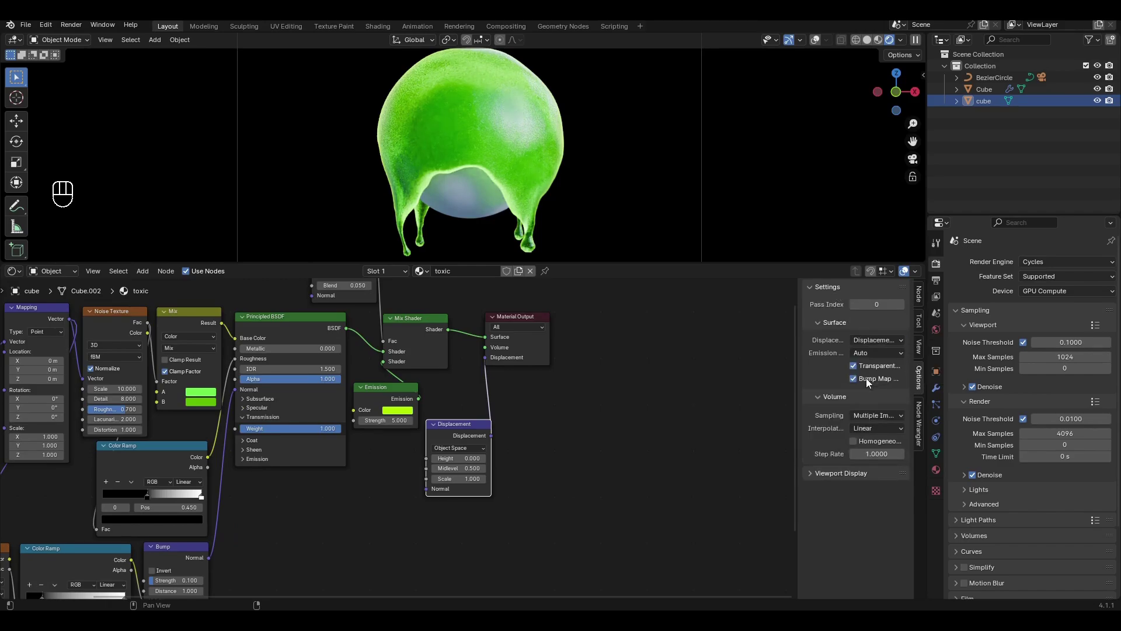
- Switch the Cycles feature set to Experimental and recentre the node tree
{"action": "left_click", "coordinate": [1027, 276]}
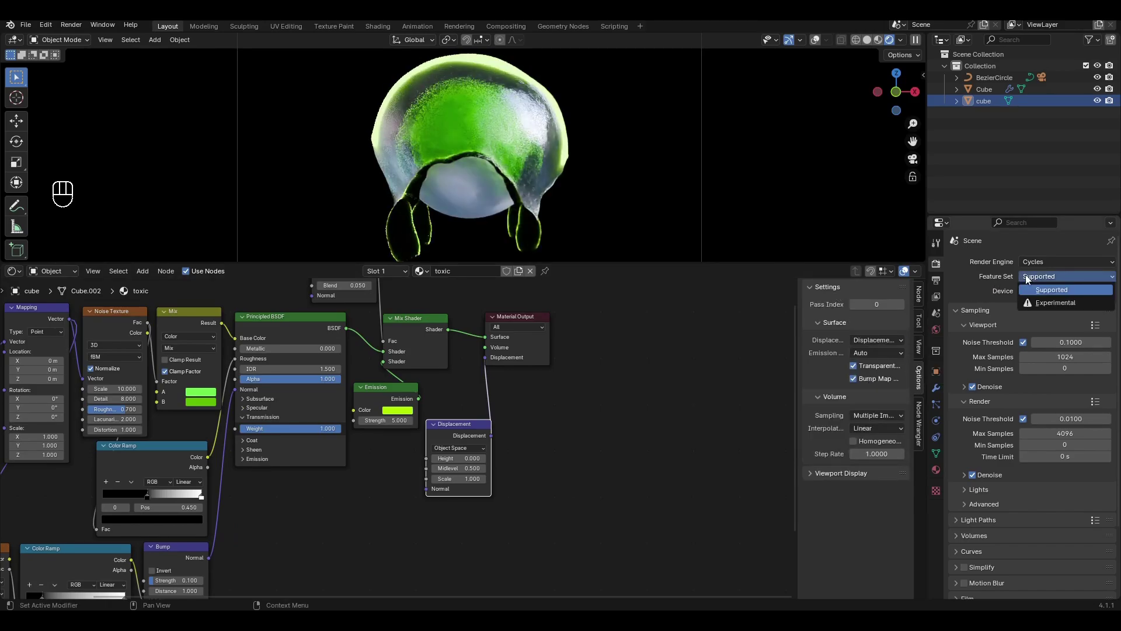
{"action": "left_click", "coordinate": [1043, 304]}
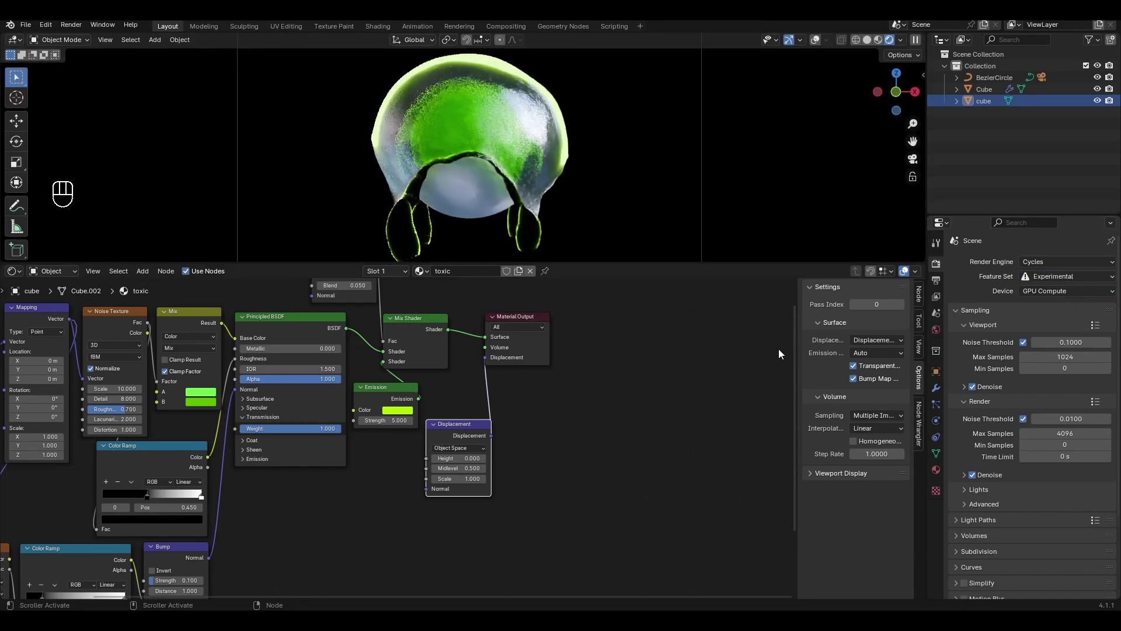
{"action": "key", "text": "n"}
{"action": "middle_click_drag", "start_coordinate": [677, 401], "coordinate": [695, 328]}
{"action": "key", "text": "shift+a"}
- Add a Noise Texture beside the Displacement node and feed it Mapping's Vector output
{"action": "type", "text": "noi"}
{"action": "key", "text": "Return"}
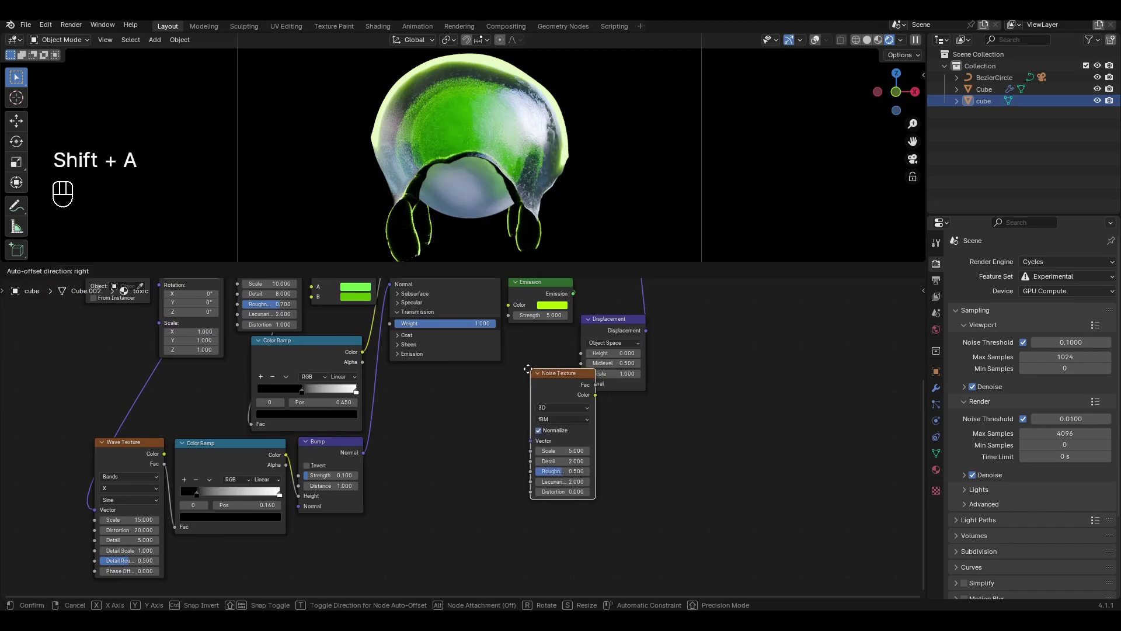
{"action": "left_click", "coordinate": [557, 380]}
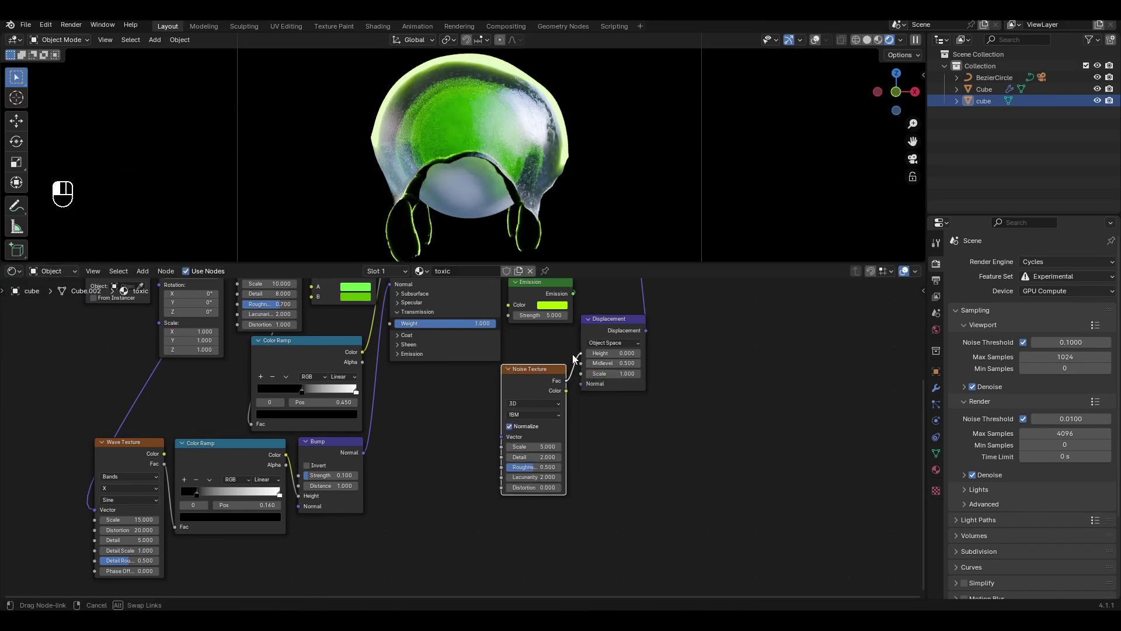
{"action": "scroll", "coordinate": [467, 436], "scroll_direction": "down", "scroll_amount": 1}
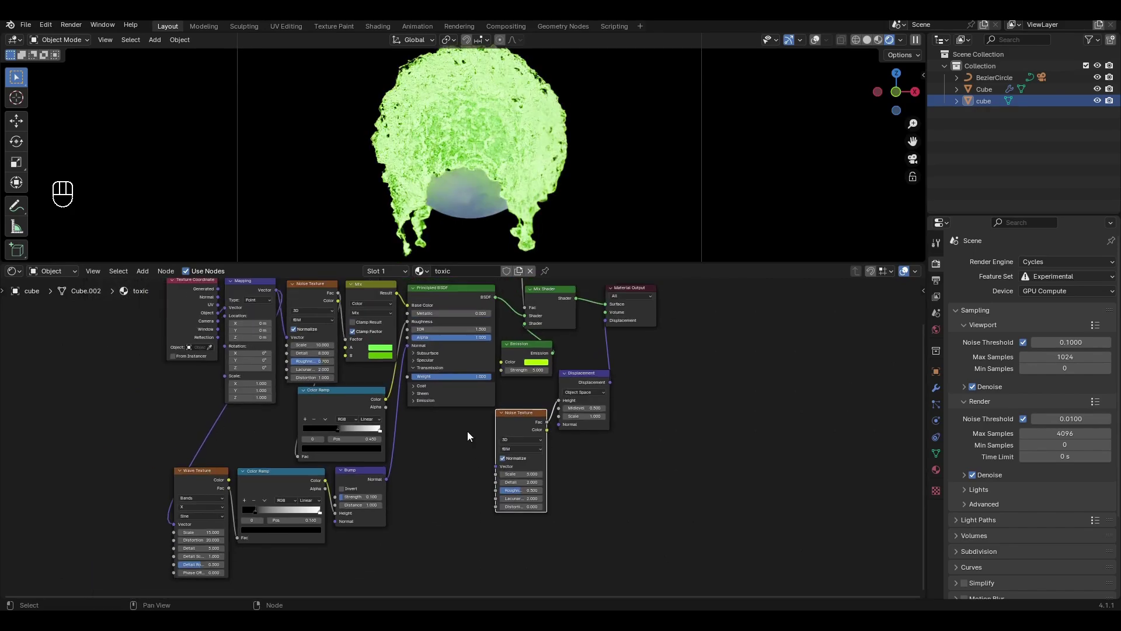
{"action": "left_click_drag", "start_coordinate": [273, 290], "coordinate": [279, 296]}
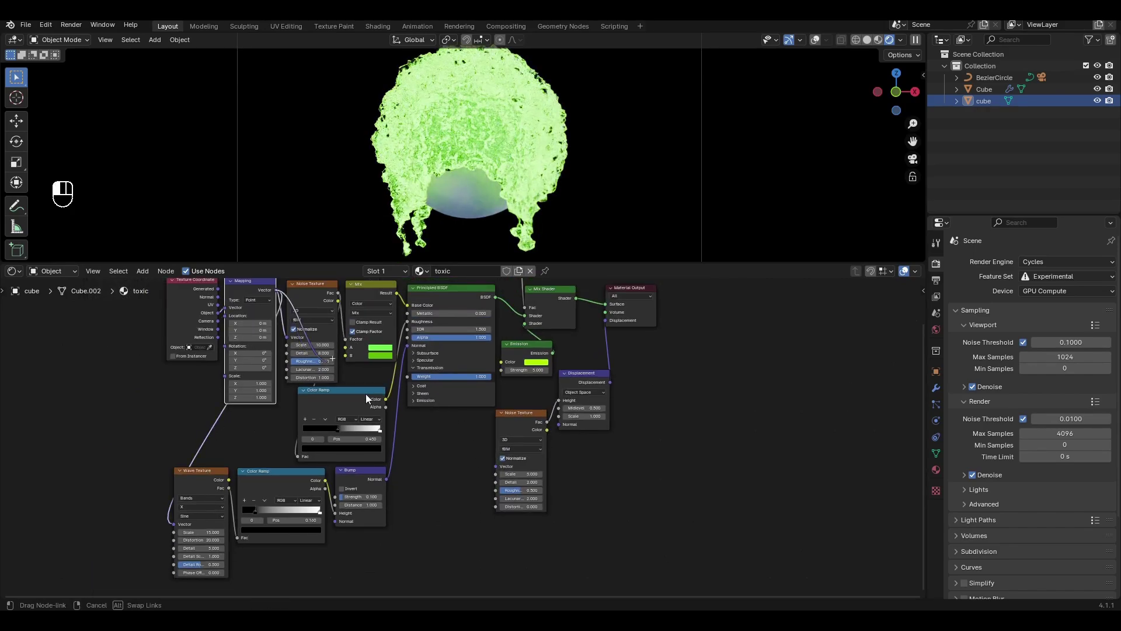
{"action": "left_click_drag", "start_coordinate": [478, 450], "coordinate": [494, 465]}
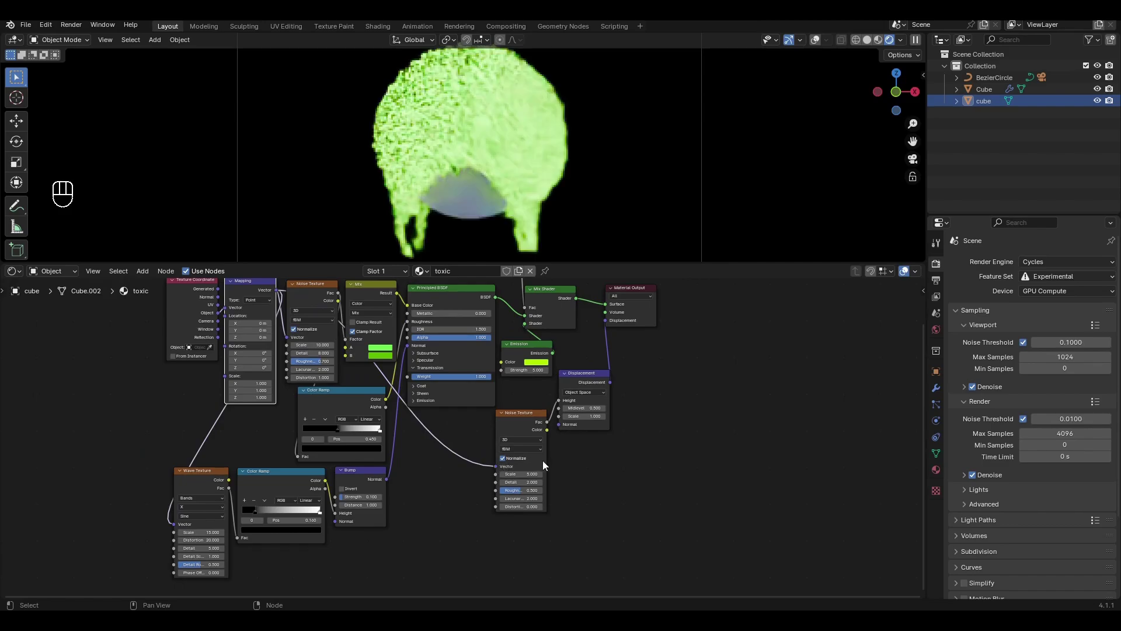
{"action": "scroll", "coordinate": [612, 415], "scroll_direction": "up", "scroll_amount": 5}
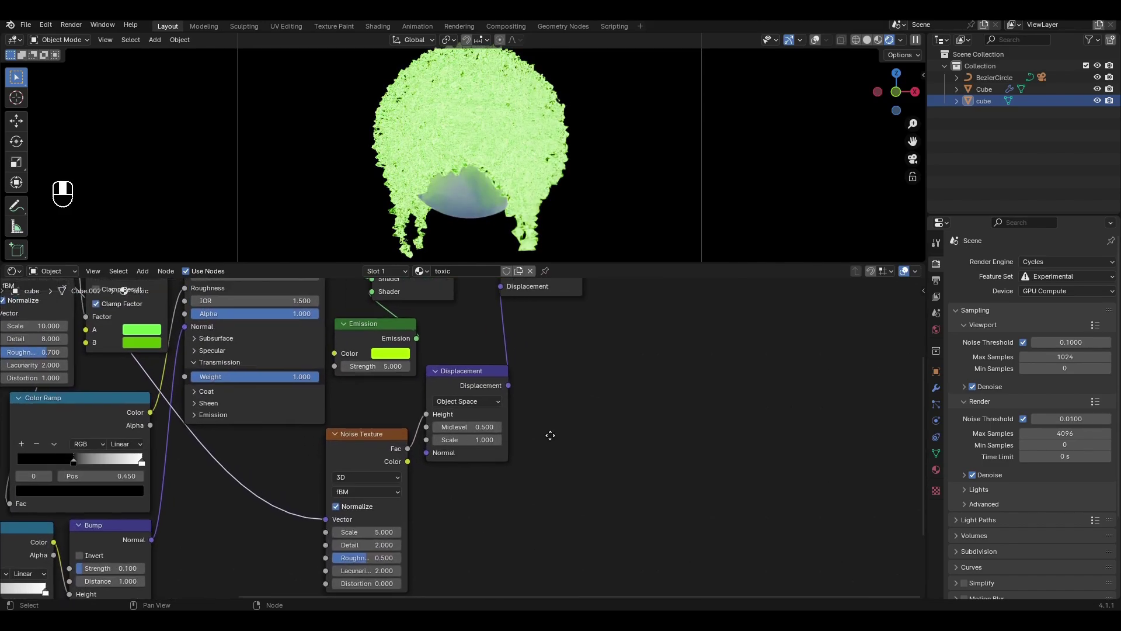
- Set Displacement Scale to 0.2 and Noise Texture Scale to 1.2, then centre the node tree
{"action": "left_click", "coordinate": [422, 439]}
{"action": "left_click", "coordinate": [423, 439]}
{"action": "left_click", "coordinate": [422, 439]}
{"action": "left_click", "coordinate": [423, 440]}
{"action": "left_click", "coordinate": [423, 439]}
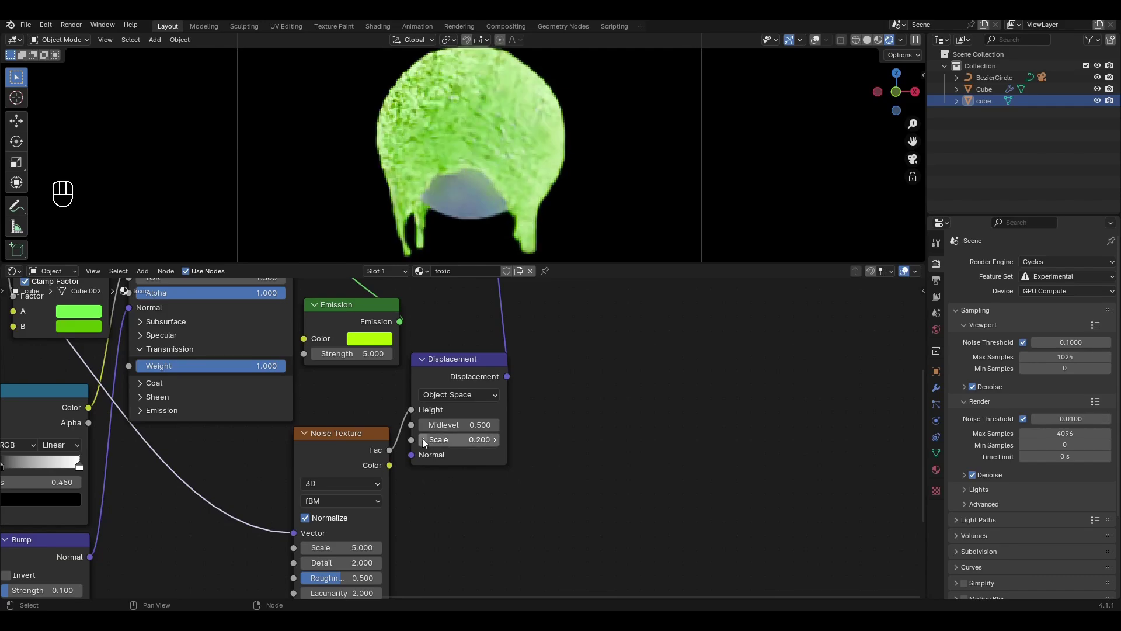
{"action": "middle_click_drag", "start_coordinate": [423, 482], "coordinate": [552, 388]}
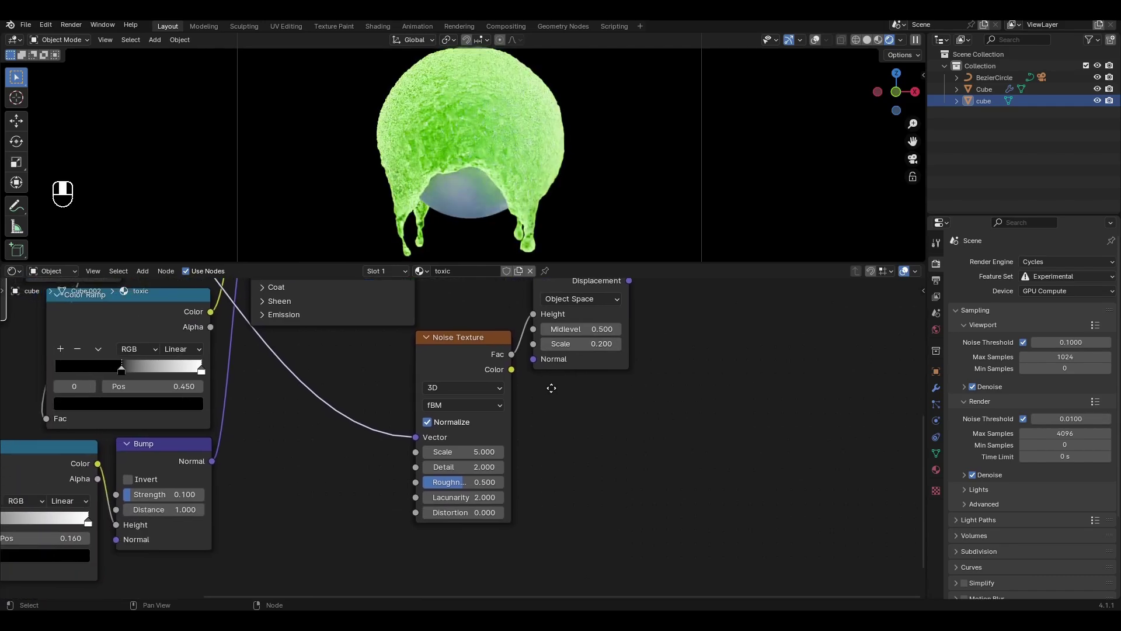
{"action": "left_click", "coordinate": [468, 451]}
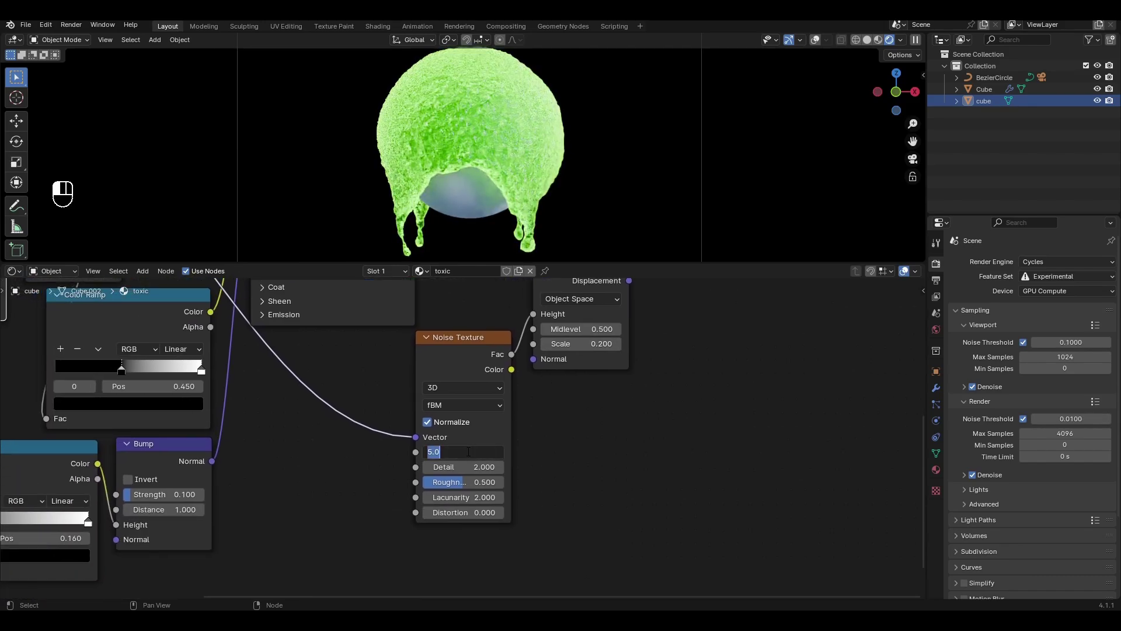
{"action": "key", "text": "Tab"}
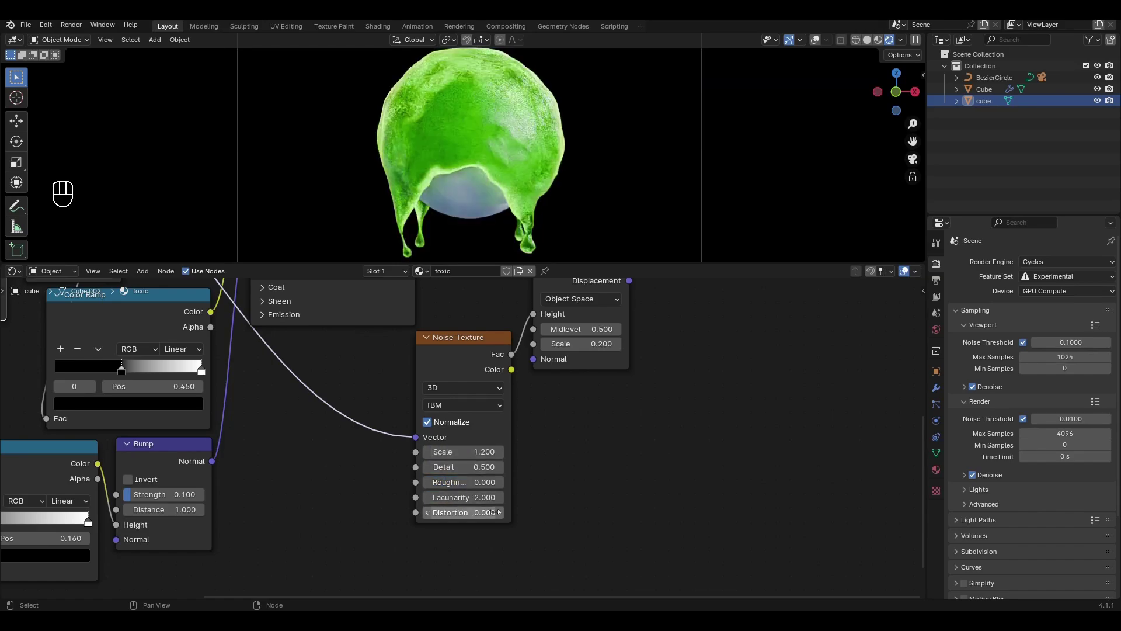
{"action": "scroll", "coordinate": [570, 442], "scroll_direction": "down", "scroll_amount": 5}
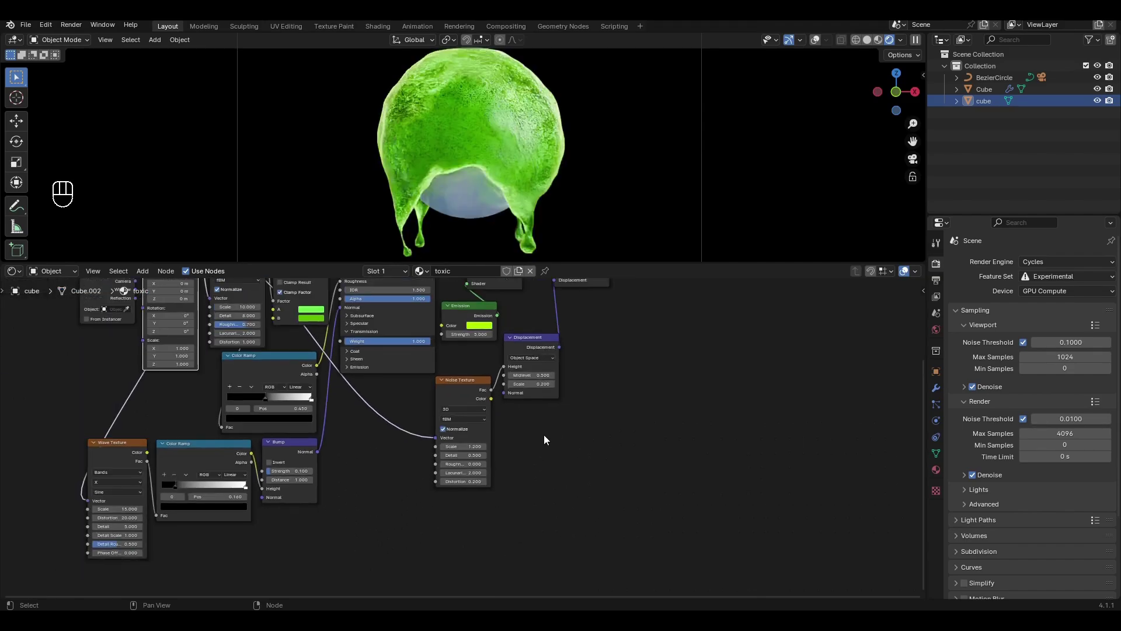
{"action": "middle_click_drag", "start_coordinate": [538, 445], "coordinate": [604, 478]}
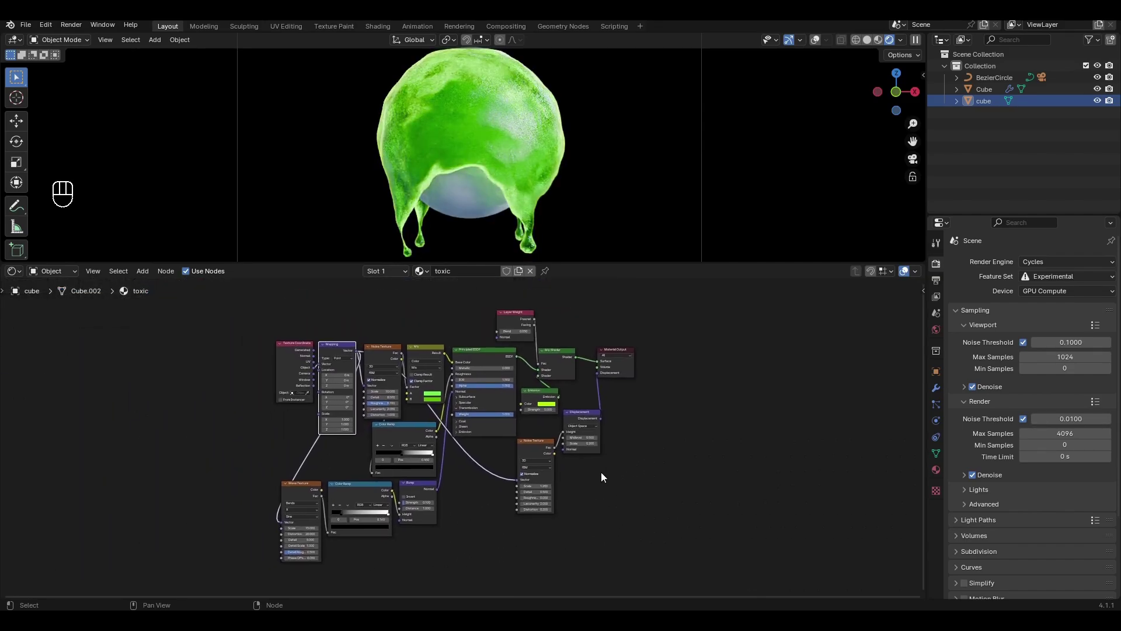